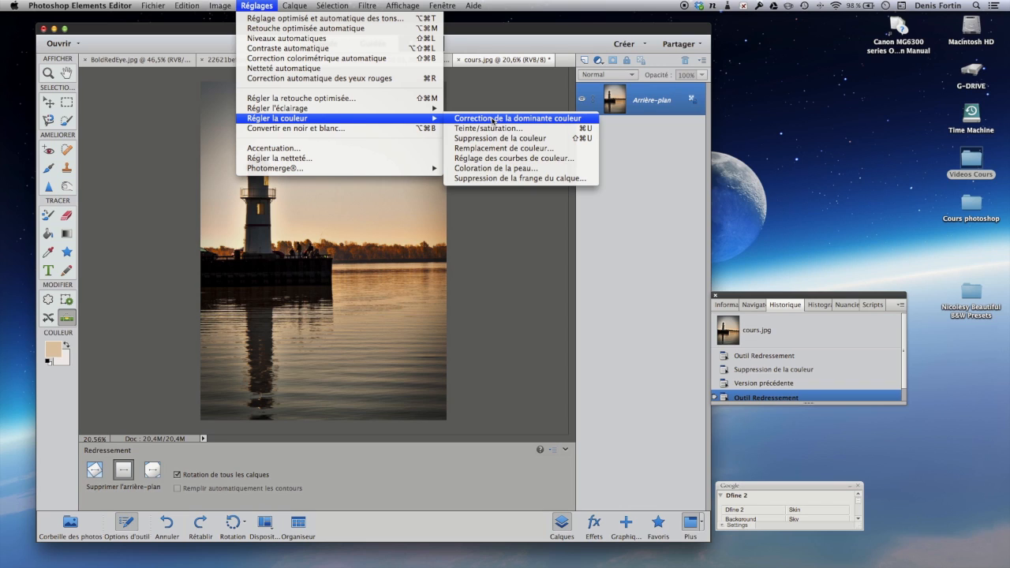
Try correcting the photo's colour cast by sampling the lighthouse wall, the sky above the trees and the dark pier as neutral points
{"action": "left_click", "coordinate": [495, 118]}
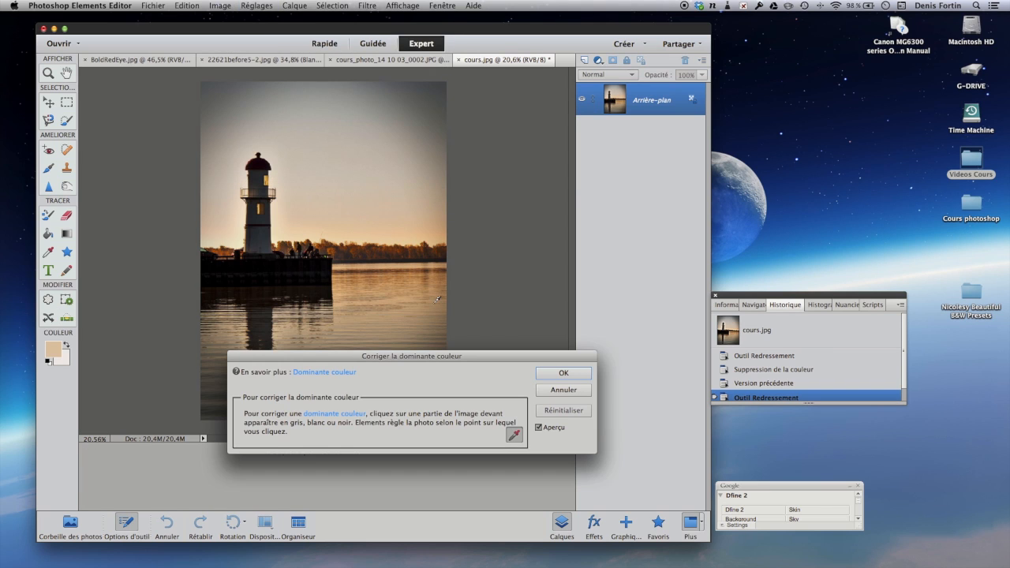
{"action": "left_click_drag", "start_coordinate": [470, 357], "coordinate": [721, 198]}
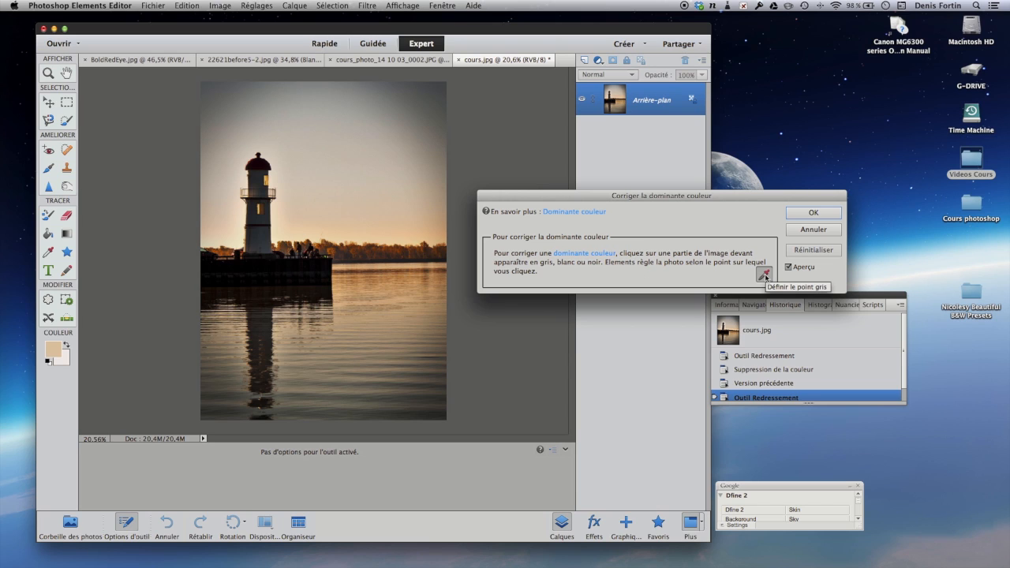
{"action": "left_click", "coordinate": [765, 275]}
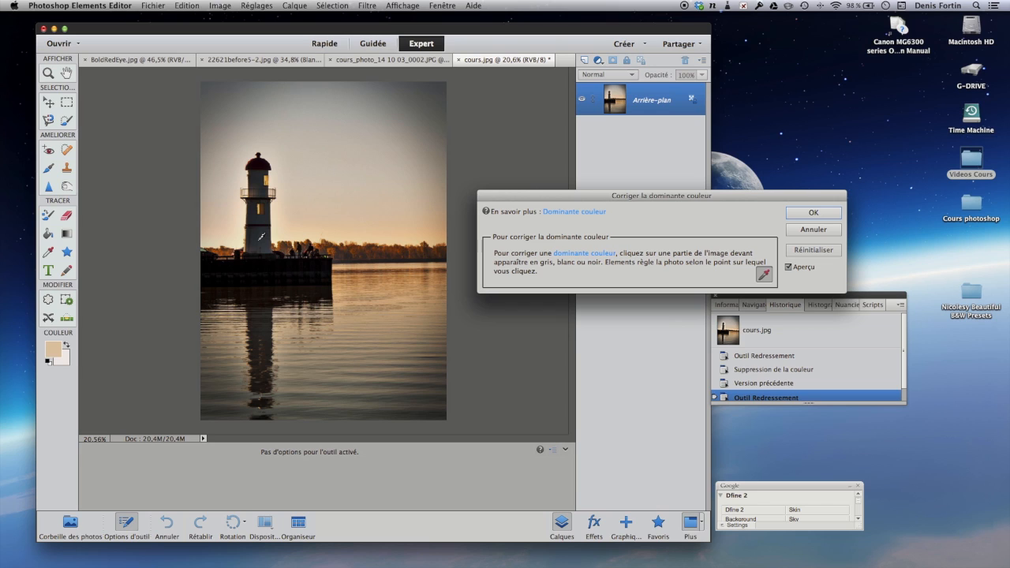
{"action": "left_click", "coordinate": [262, 236]}
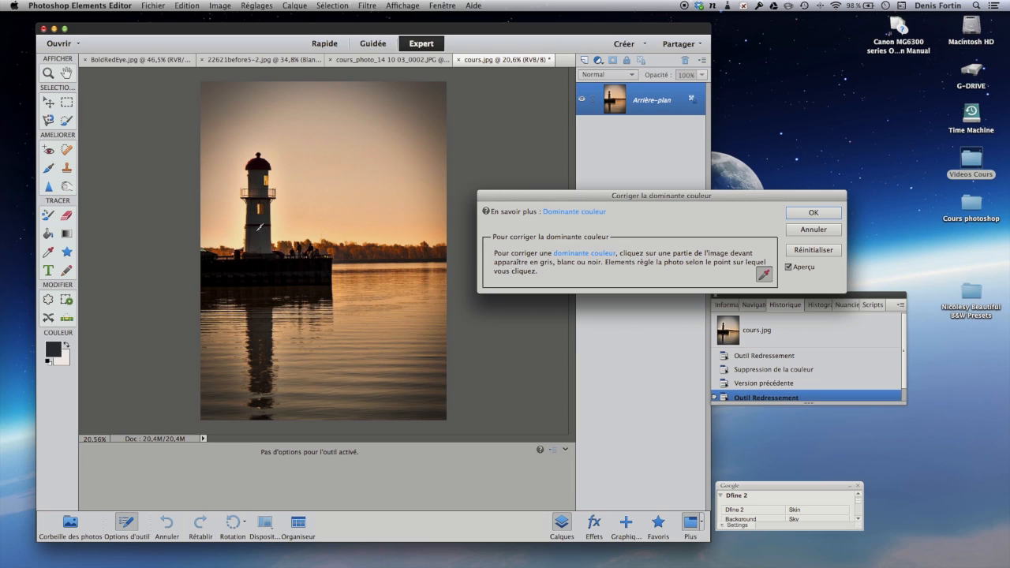
{"action": "left_click", "coordinate": [372, 238]}
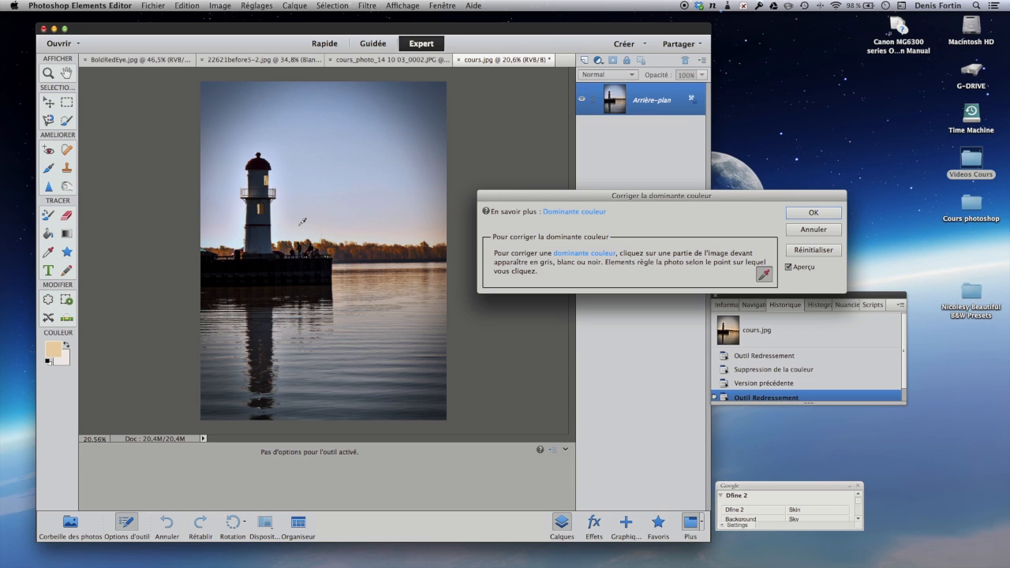
{"action": "left_click", "coordinate": [295, 276]}
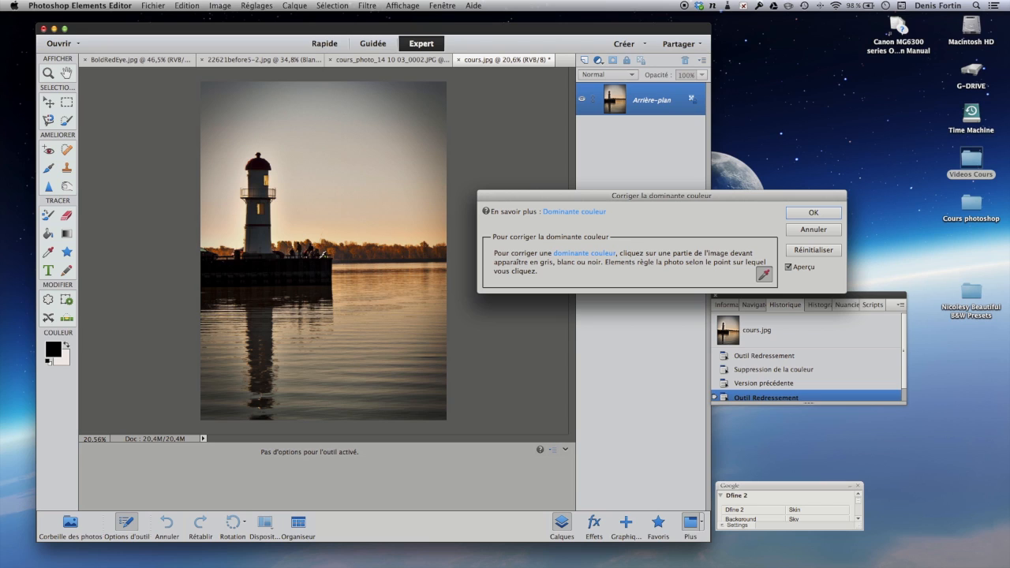
{"action": "left_click", "coordinate": [378, 233]}
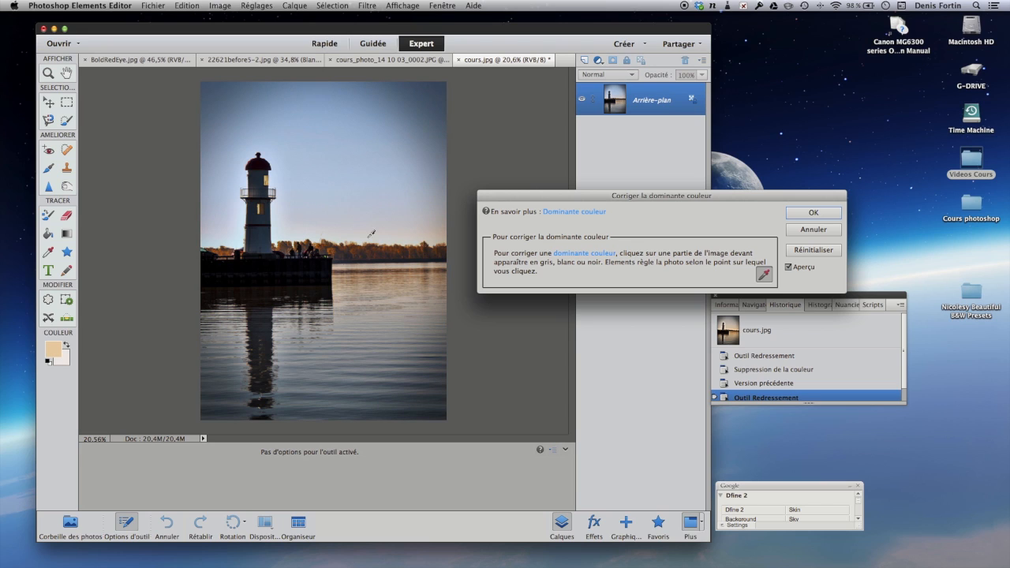
Try other neutral points on the lighthouse, the pier, the lower sky and the sky's upper-right corner, and cancel the colour cast correction
{"action": "left_click", "coordinate": [277, 227]}
{"action": "left_click", "coordinate": [259, 231]}
{"action": "left_click", "coordinate": [298, 265]}
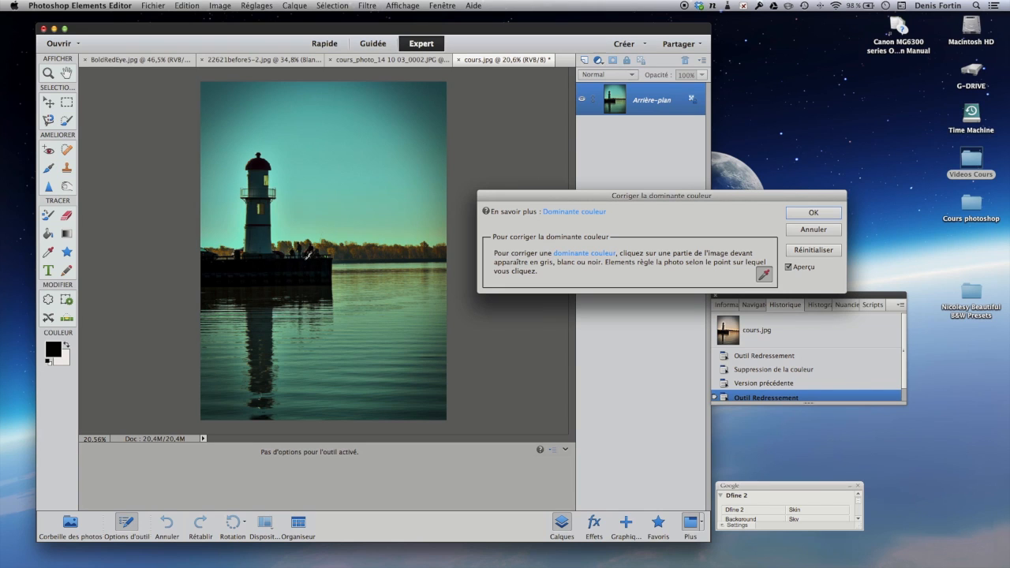
{"action": "left_click", "coordinate": [360, 231]}
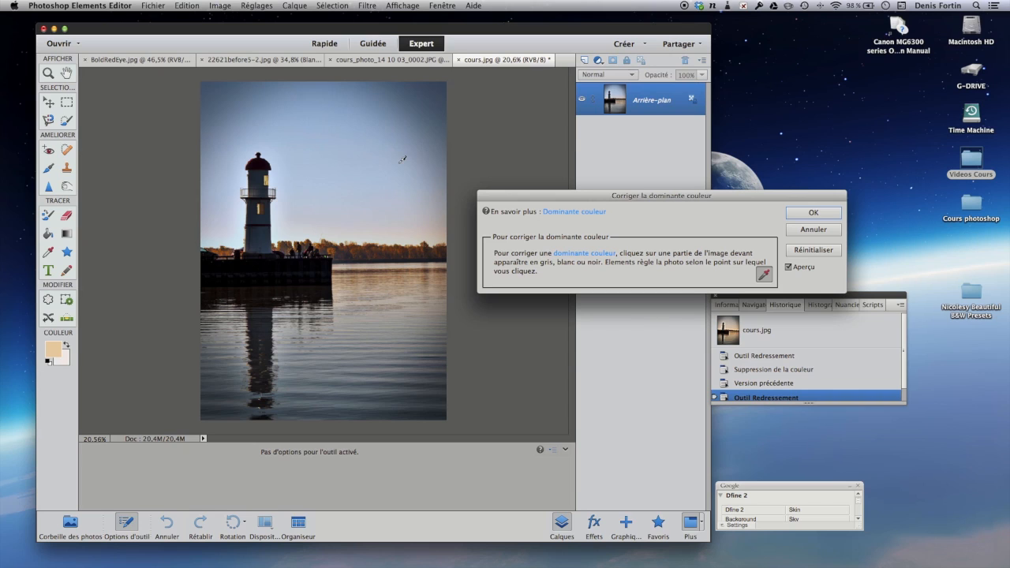
{"action": "left_click", "coordinate": [440, 90]}
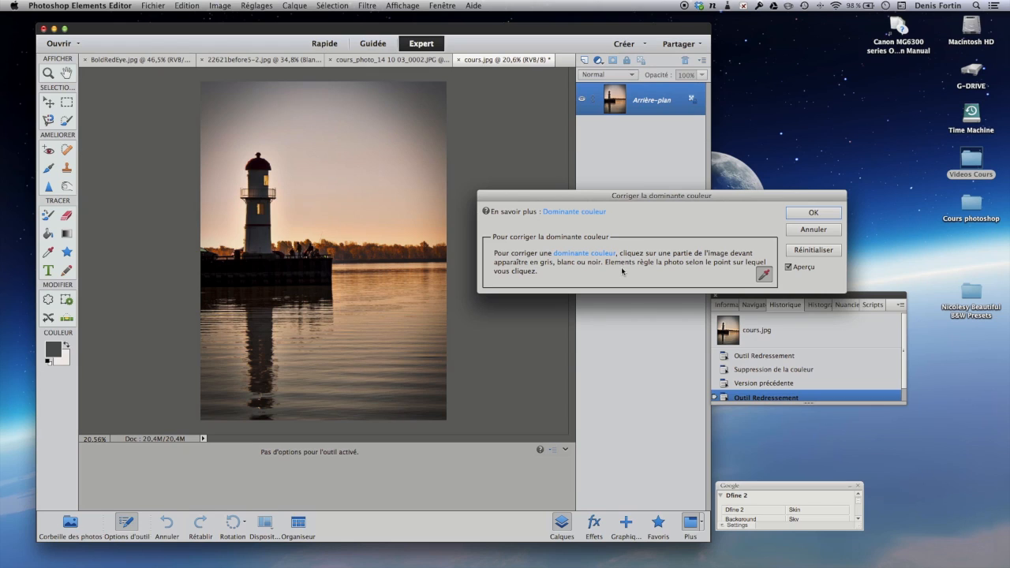
{"action": "left_click", "coordinate": [802, 231]}
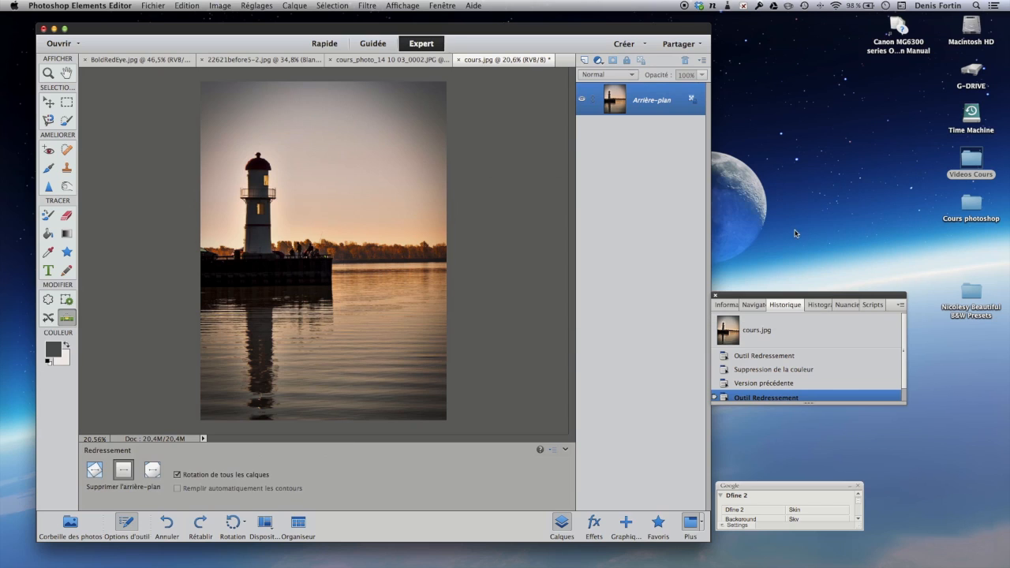
Start a Hue/Saturation adjustment on the lighthouse photo and set the Global hue to +6
{"action": "left_click", "coordinate": [254, 5]}
{"action": "mouse_move", "coordinate": [293, 118]}
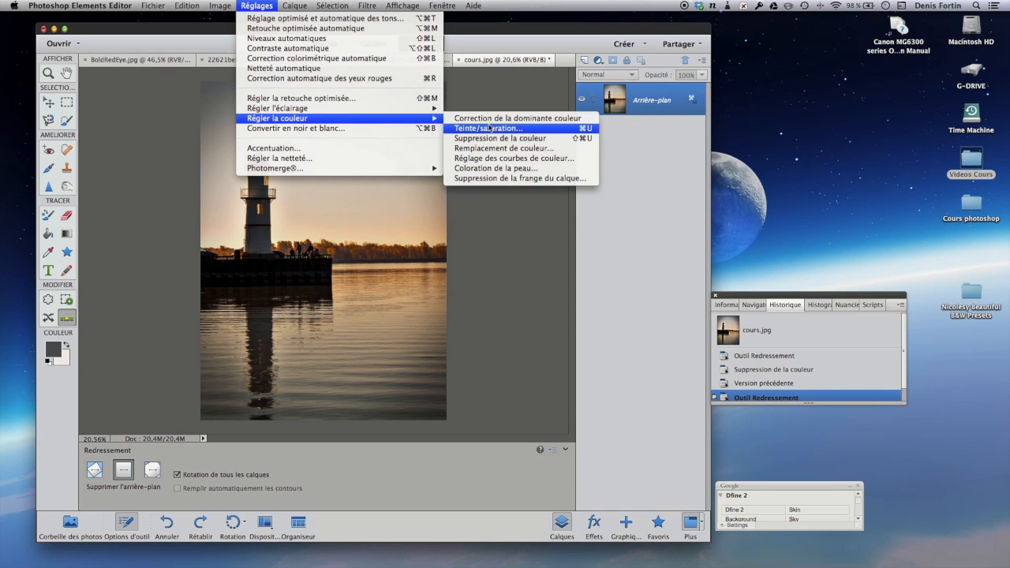
{"action": "left_click", "coordinate": [474, 128]}
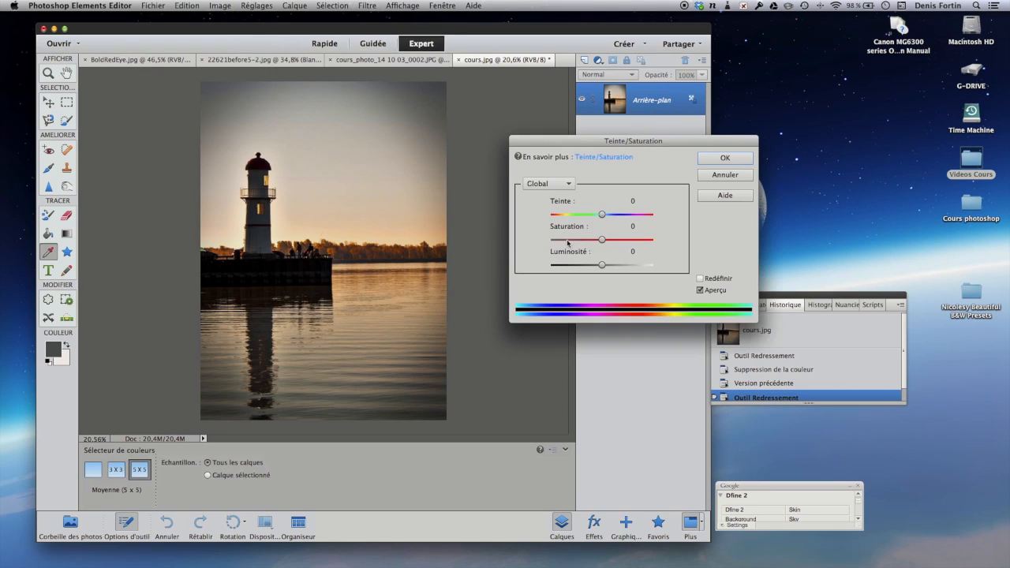
{"action": "left_click", "coordinate": [544, 184]}
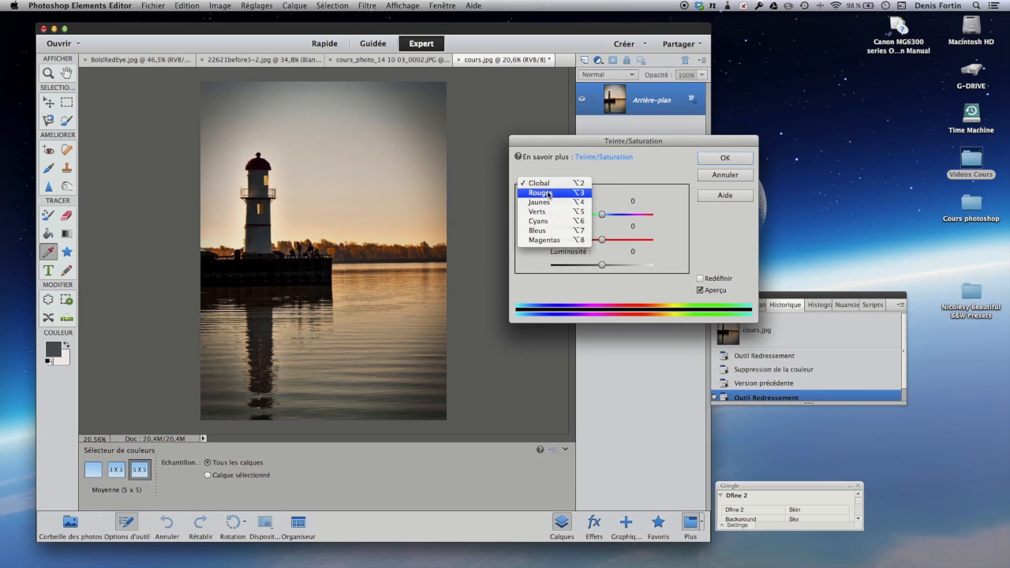
{"action": "left_click", "coordinate": [555, 167]}
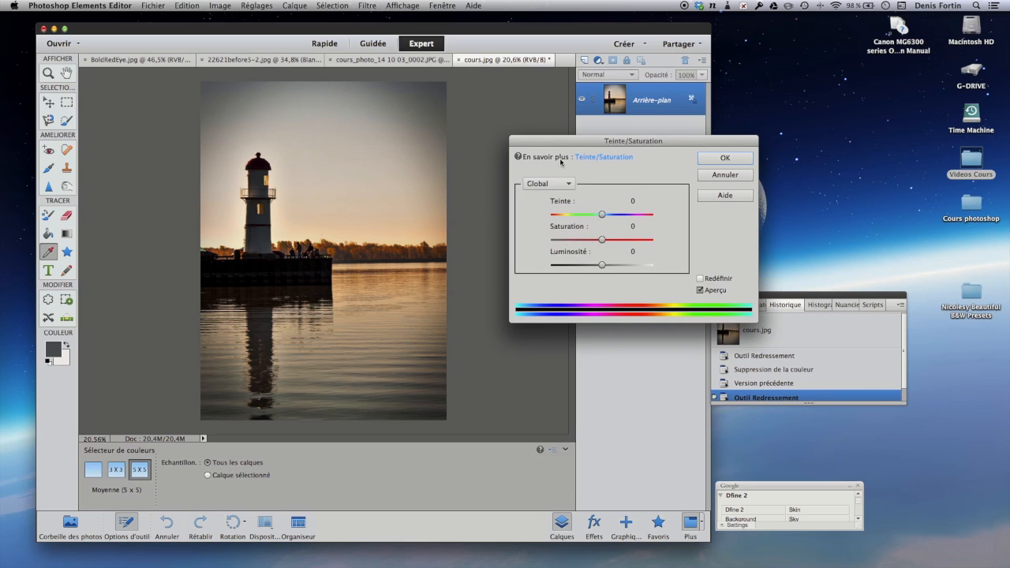
{"action": "left_click", "coordinate": [621, 215]}
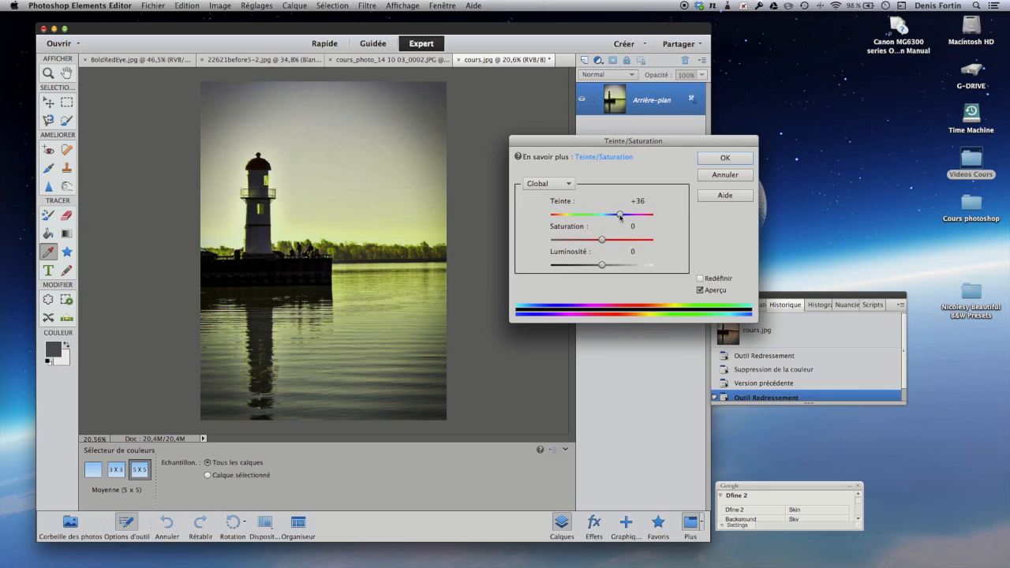
{"action": "mouse_move", "coordinate": [620, 217]}
{"action": "left_mouse_down"}
{"action": "mouse_move", "coordinate": [640, 218]}
{"action": "mouse_move", "coordinate": [573, 218]}
{"action": "mouse_move", "coordinate": [648, 218]}
{"action": "mouse_move", "coordinate": [605, 218]}
{"action": "left_mouse_up"}
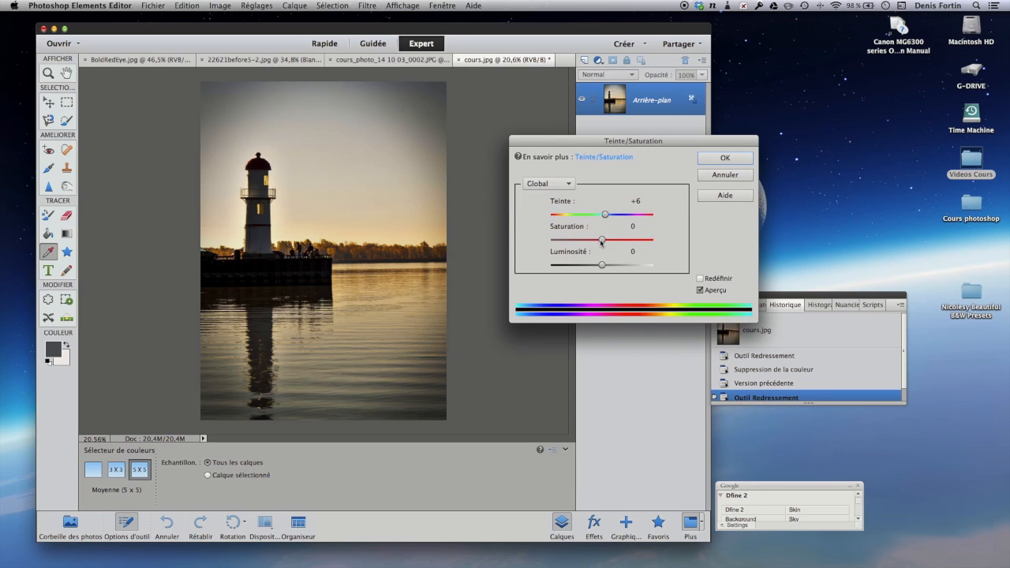
Set the Global saturation to +38 and the lightness to +7
{"action": "left_click_drag", "start_coordinate": [603, 241], "coordinate": [621, 244]}
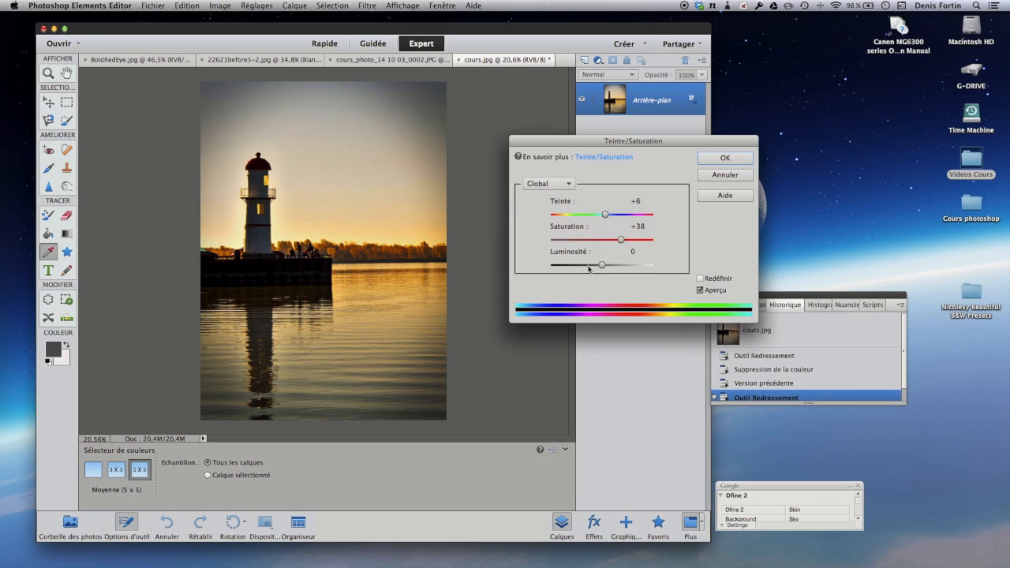
{"action": "left_click_drag", "start_coordinate": [602, 265], "coordinate": [647, 268]}
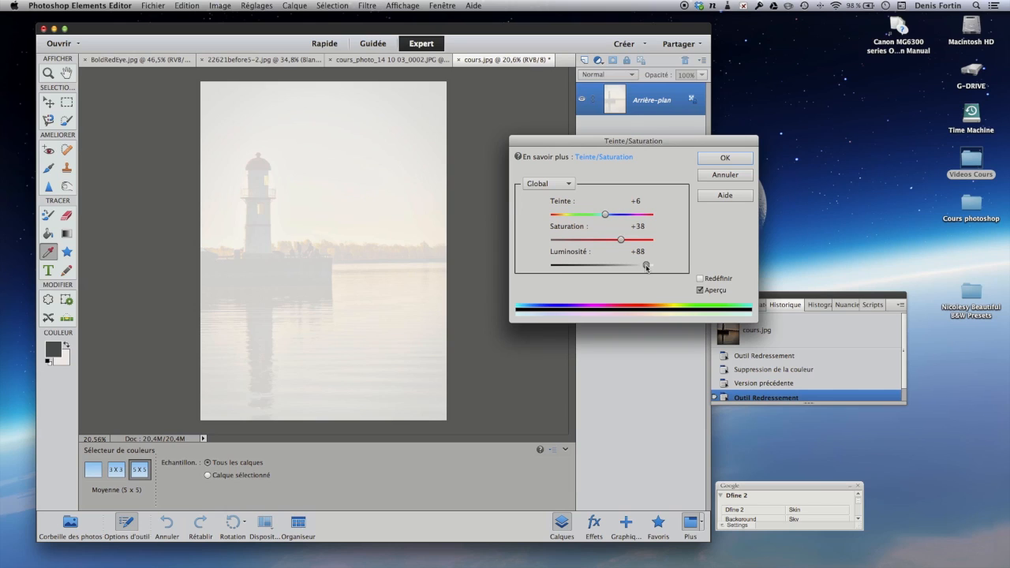
{"action": "left_click_drag", "start_coordinate": [648, 267], "coordinate": [606, 267]}
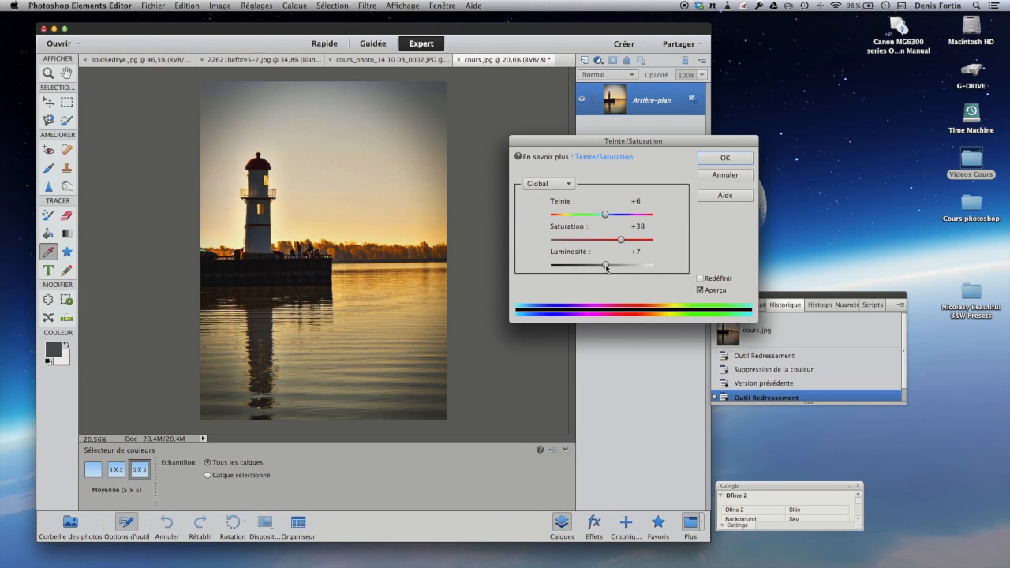
Restrict the Hue/Saturation adjustment to the Reds (Rouges) and set hue to -4 and saturation to +78
{"action": "left_click", "coordinate": [565, 185]}
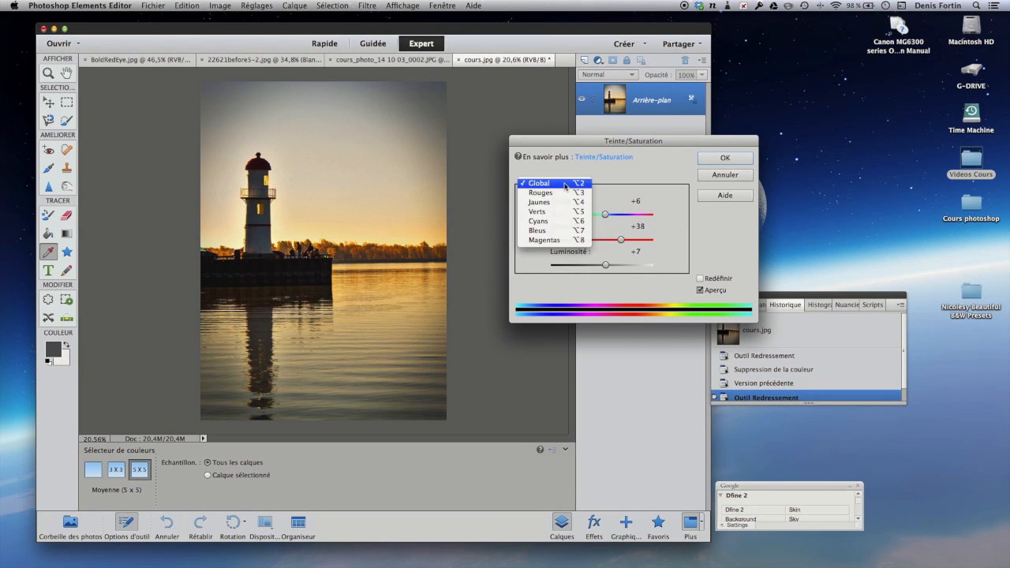
{"action": "left_click", "coordinate": [553, 184]}
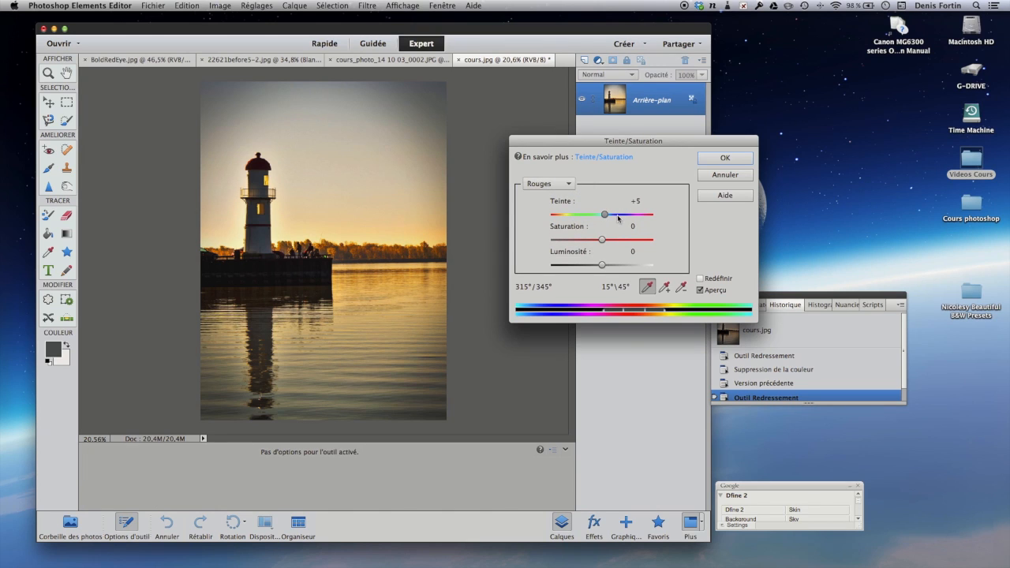
{"action": "mouse_move", "coordinate": [617, 215]}
{"action": "left_mouse_down"}
{"action": "mouse_move", "coordinate": [581, 217]}
{"action": "mouse_move", "coordinate": [622, 219]}
{"action": "mouse_move", "coordinate": [600, 218]}
{"action": "left_mouse_up"}
{"action": "left_click", "coordinate": [641, 241]}
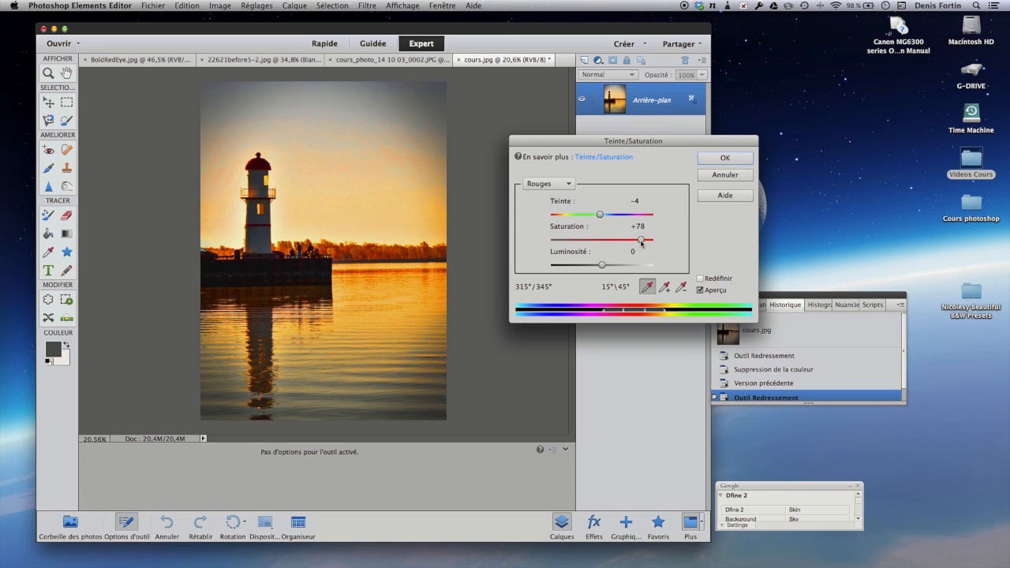
Sample the yellow sky above the trees to target its colour range, and cancel the Hue/Saturation adjustment
{"action": "left_click", "coordinate": [647, 288]}
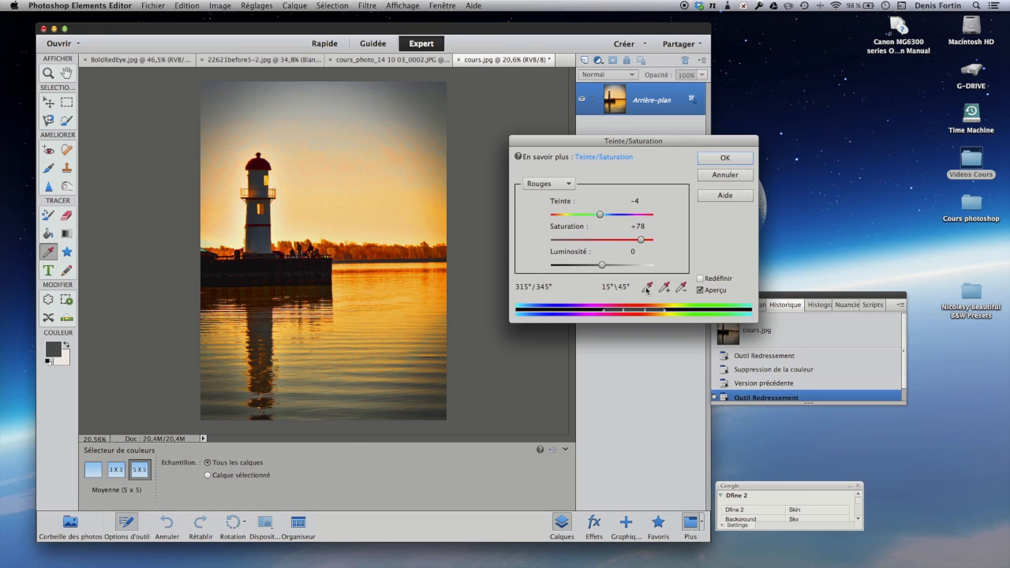
{"action": "left_click", "coordinate": [365, 233]}
{"action": "left_click", "coordinate": [365, 234]}
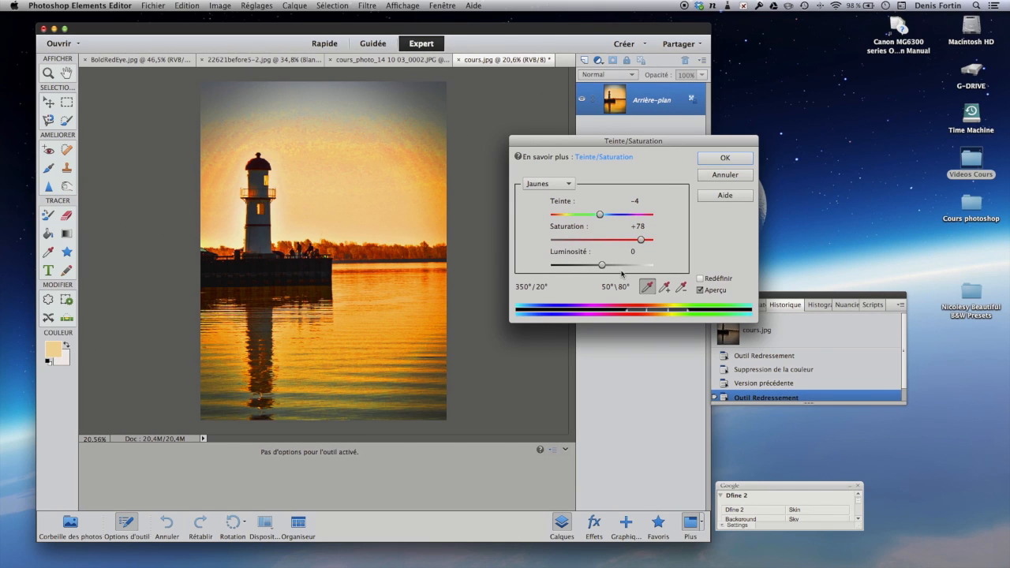
{"action": "left_click", "coordinate": [719, 176]}
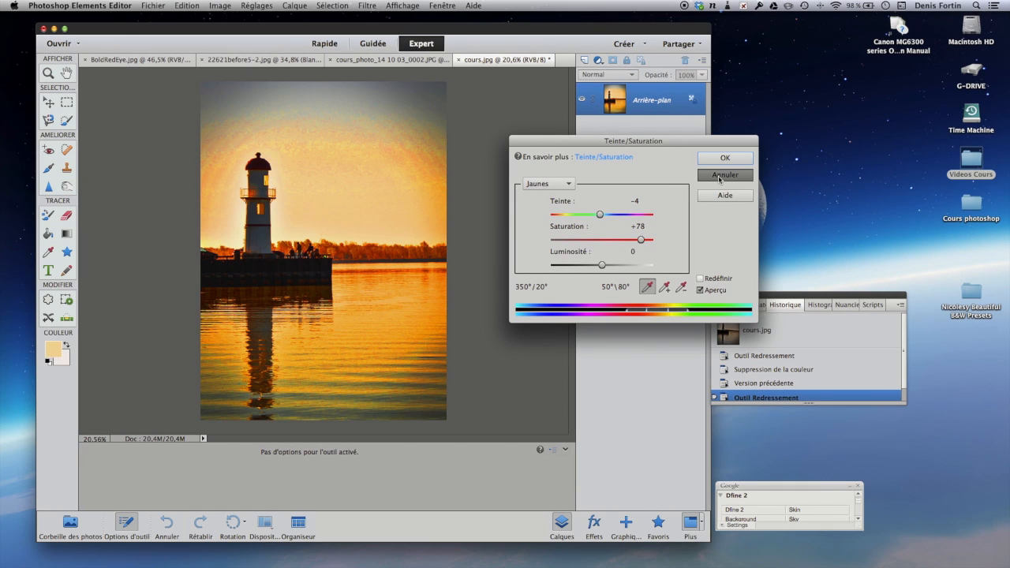
{"action": "left_click", "coordinate": [720, 176]}
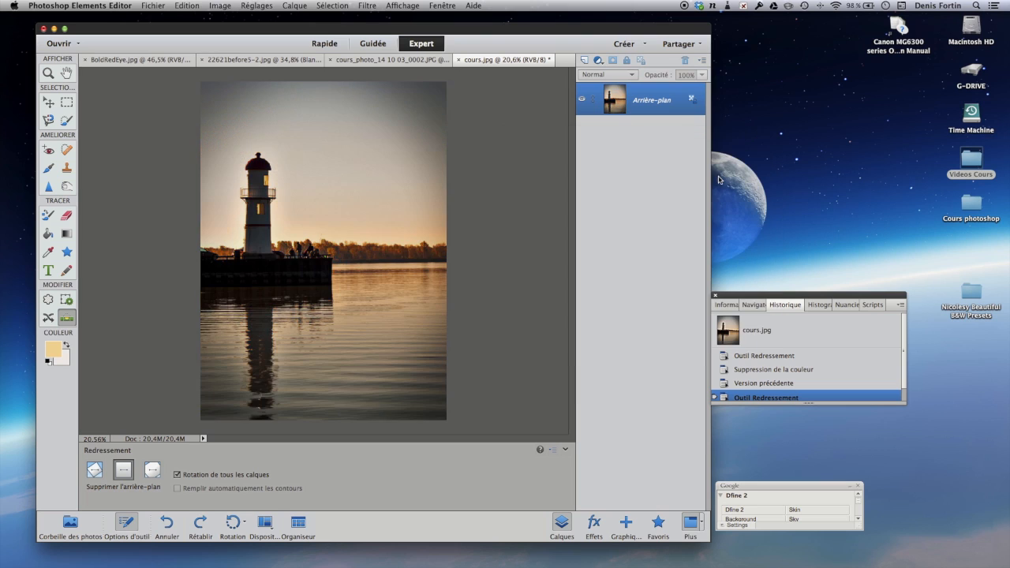
Start a colour replacement on the sky colour near the horizon, with hue +106, saturation +29 and lightness +28
{"action": "left_click", "coordinate": [265, 6]}
{"action": "mouse_move", "coordinate": [311, 119]}
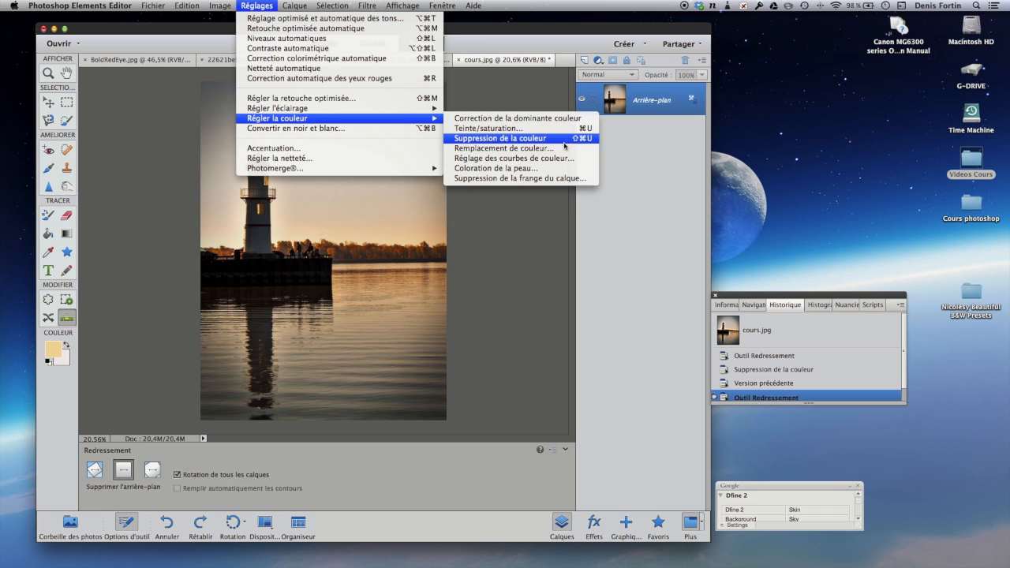
{"action": "left_click", "coordinate": [565, 148]}
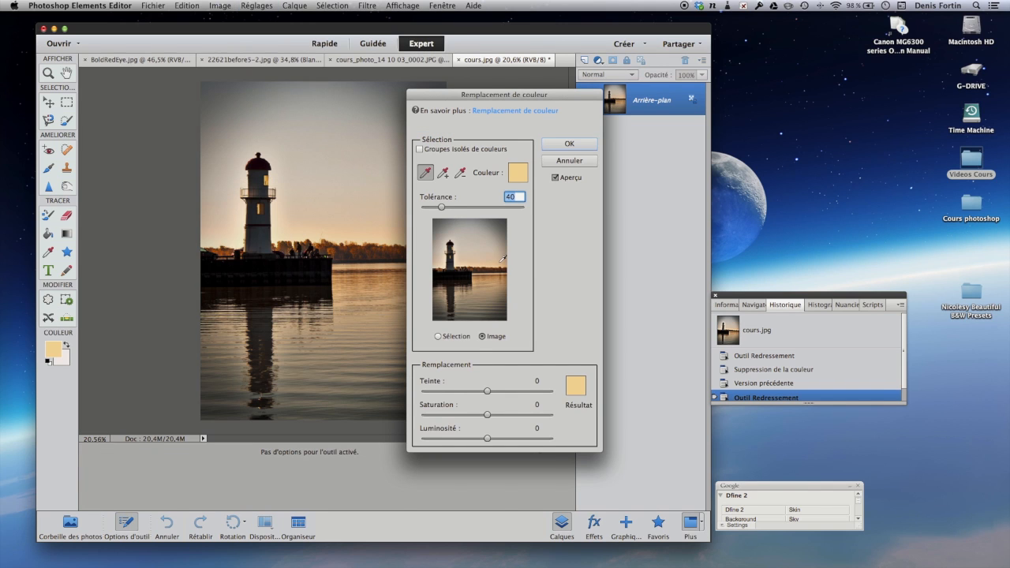
{"action": "left_click", "coordinate": [501, 261]}
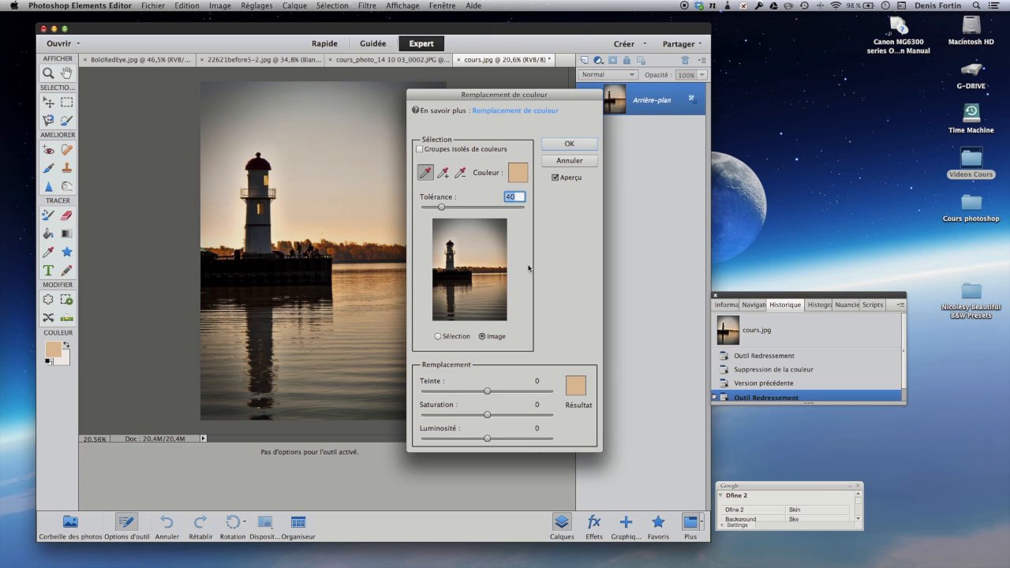
{"action": "left_click", "coordinate": [528, 392]}
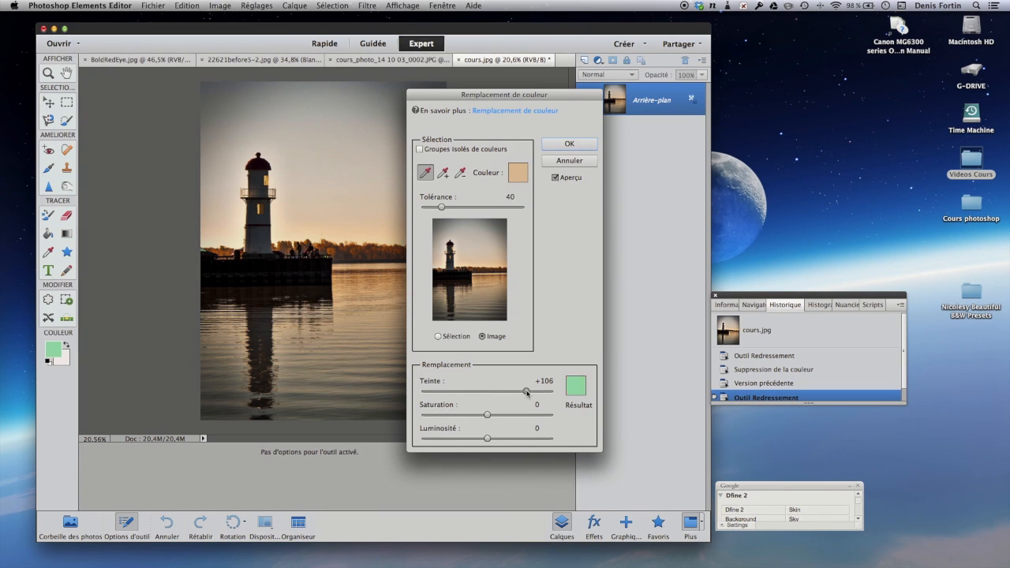
{"action": "left_click", "coordinate": [507, 414]}
{"action": "left_click", "coordinate": [506, 438]}
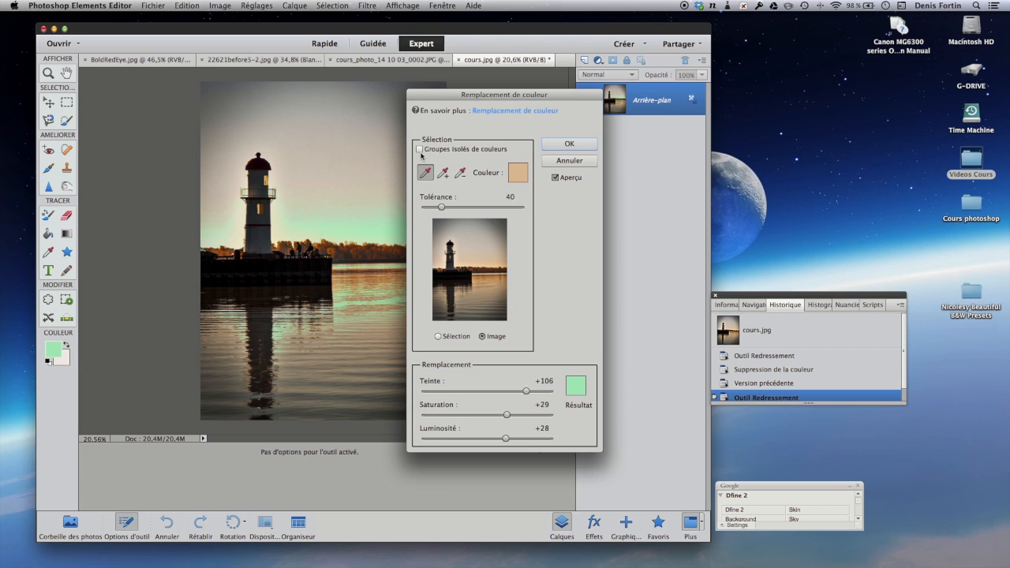
Set the colour replacement tolerance to 124, subtract one sky point near the horizon and add three other sky points to the selection
{"action": "left_click", "coordinate": [485, 208]}
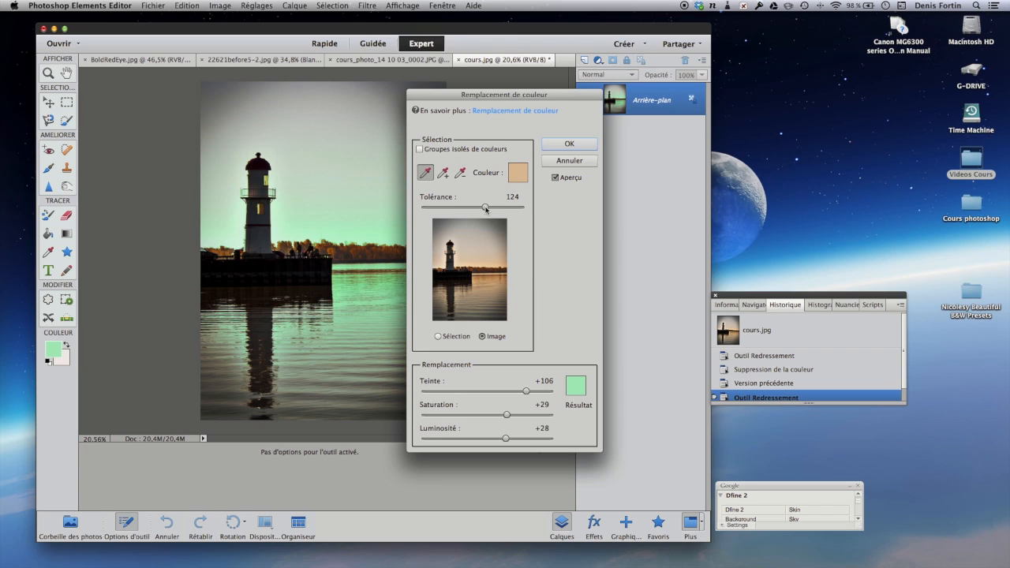
{"action": "left_click_drag", "start_coordinate": [525, 96], "coordinate": [659, 95]}
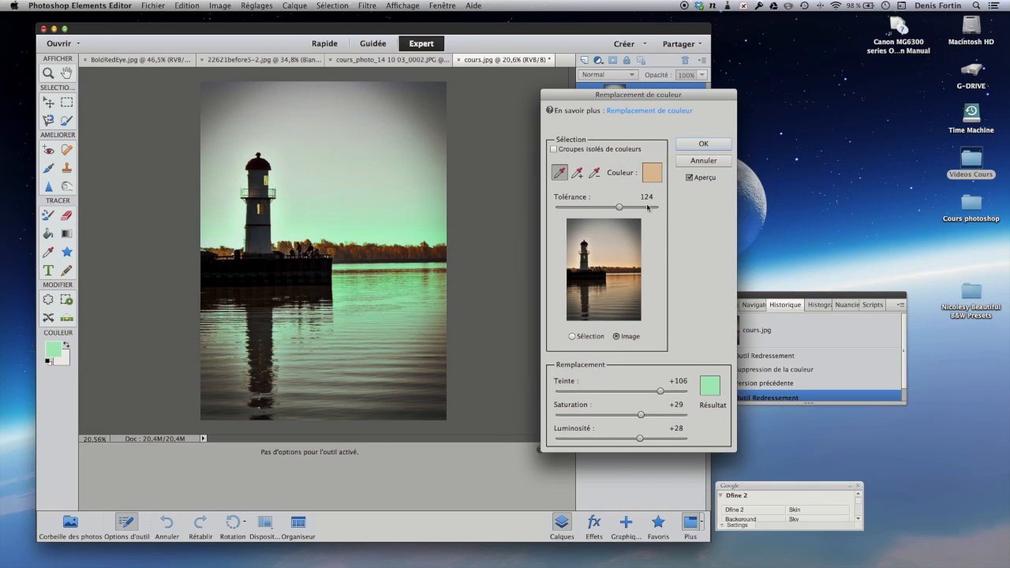
{"action": "left_click", "coordinate": [593, 176]}
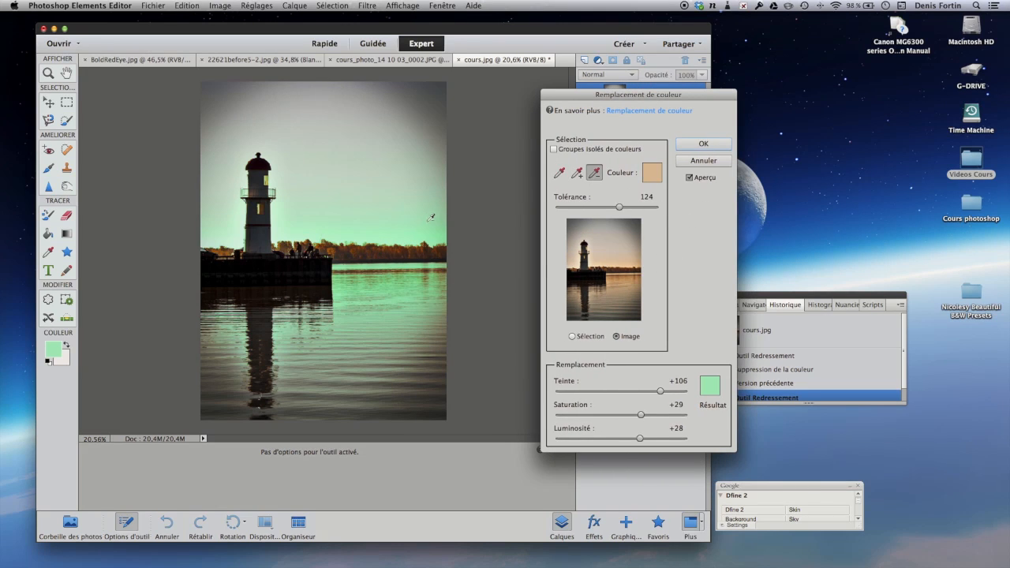
{"action": "left_click", "coordinate": [429, 223]}
{"action": "left_click", "coordinate": [577, 173]}
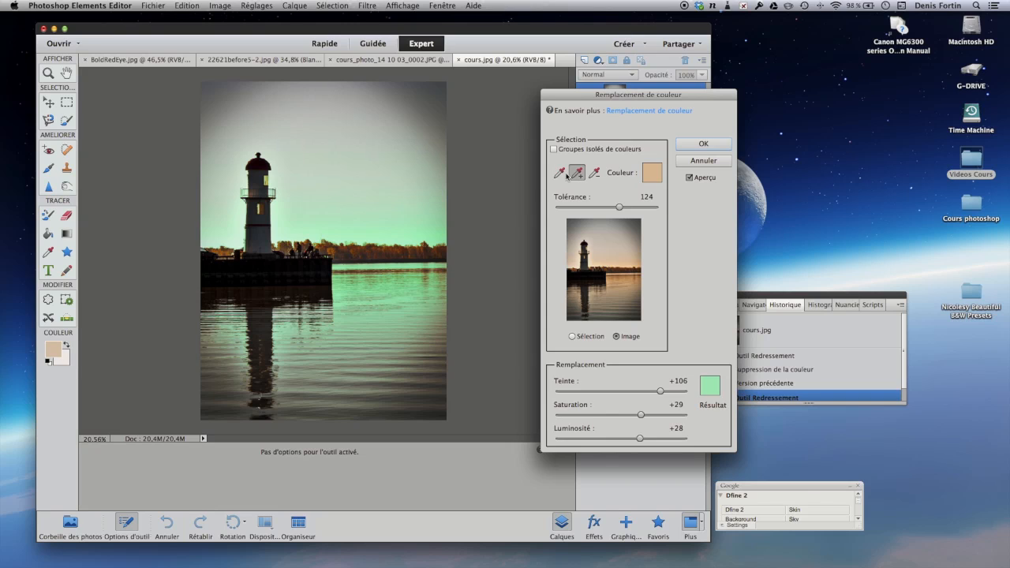
{"action": "left_click", "coordinate": [376, 199]}
{"action": "left_click", "coordinate": [405, 234]}
{"action": "left_click", "coordinate": [309, 152]}
Apply the colour replacement to the lighthouse photo and undo it
{"action": "left_click", "coordinate": [705, 143]}
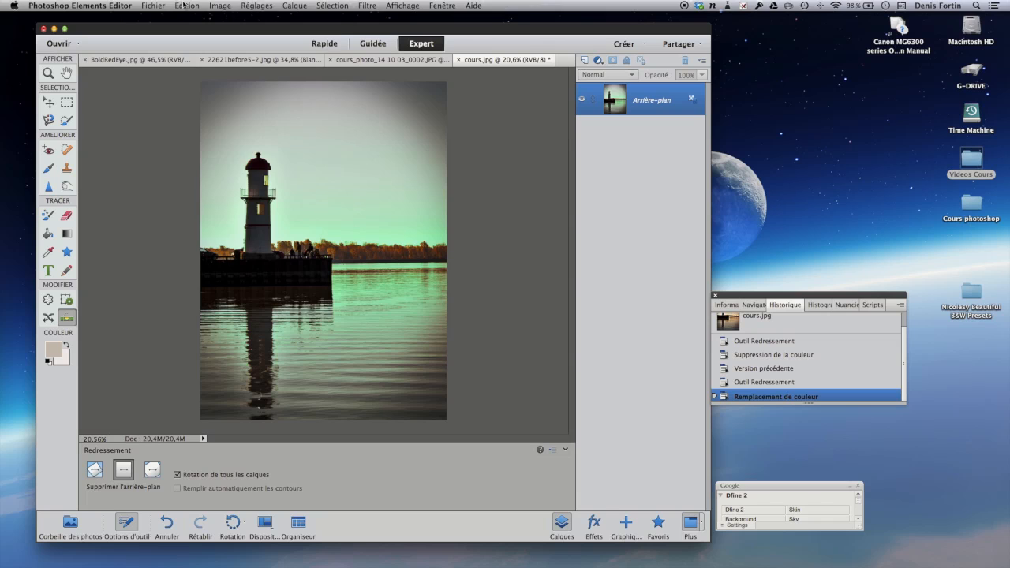
{"action": "left_click", "coordinate": [184, 5]}
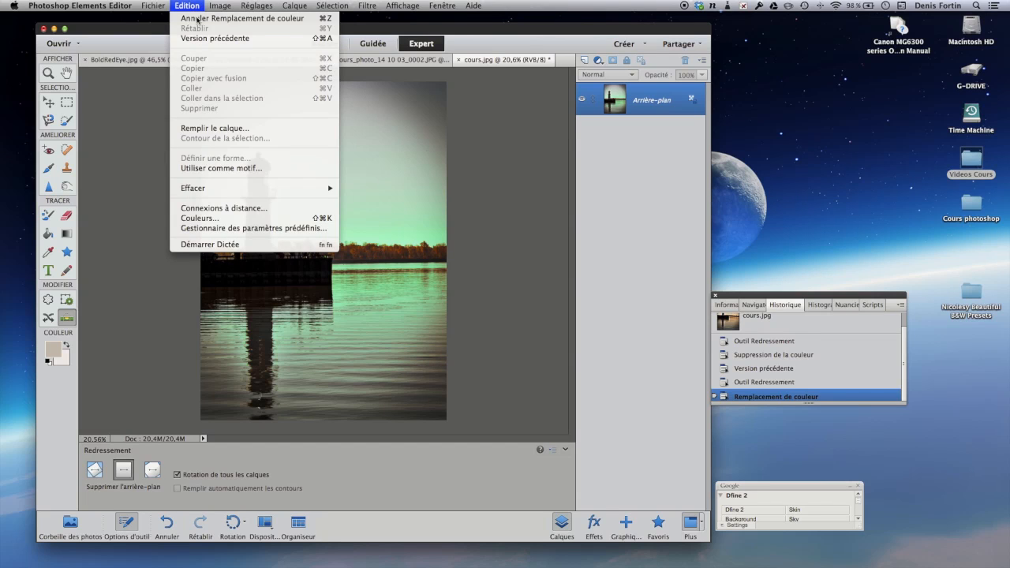
{"action": "left_click", "coordinate": [197, 17]}
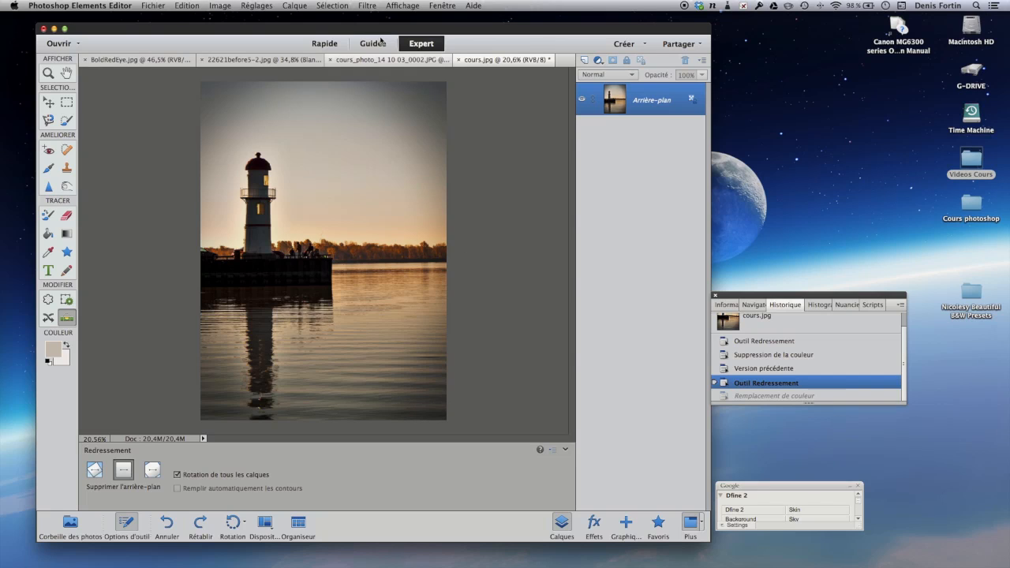
Start the colour curves adjustment (Réglage des courbes de couleur) on the lighthouse photo
{"action": "left_click", "coordinate": [257, 6]}
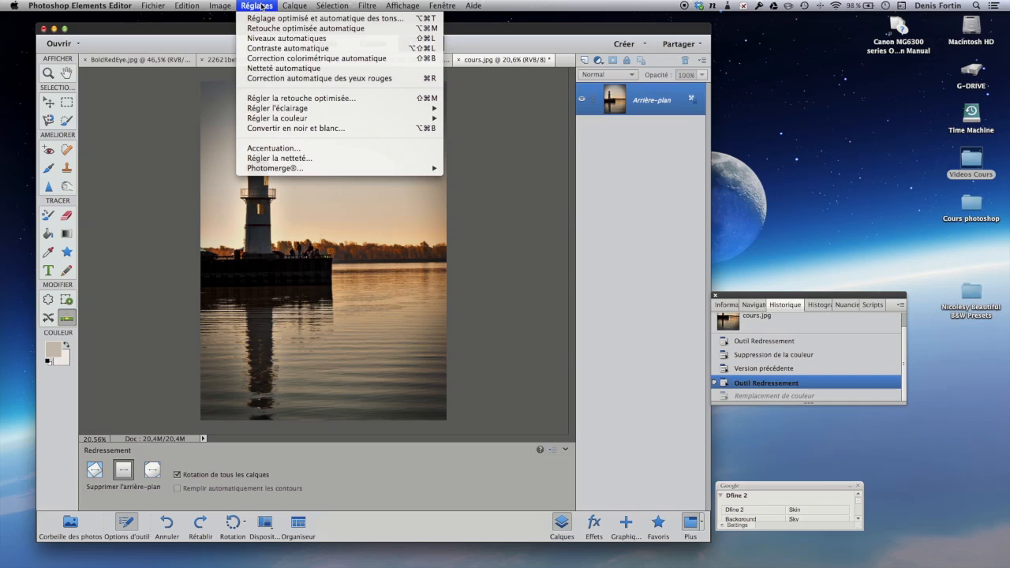
{"action": "mouse_move", "coordinate": [299, 120]}
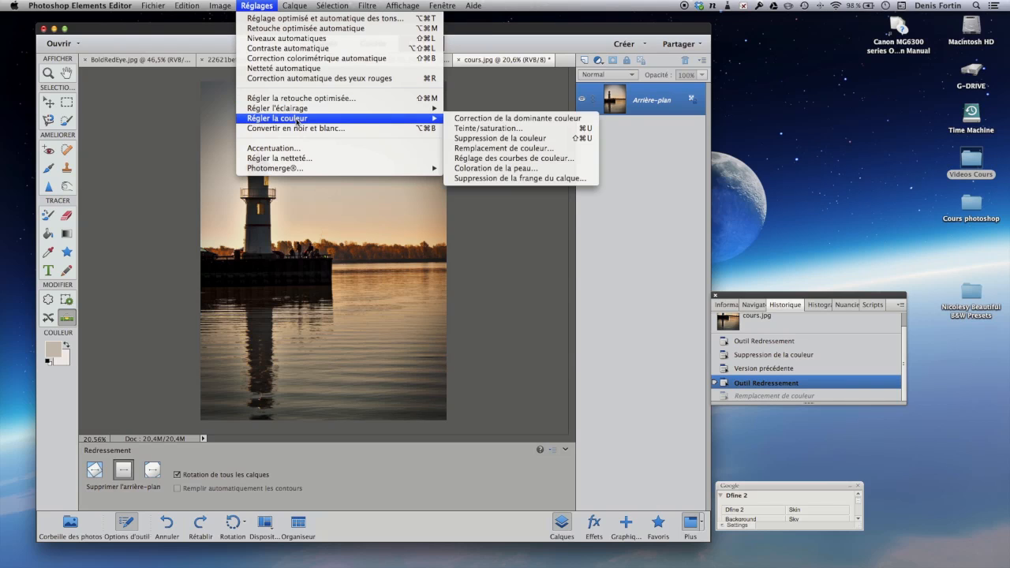
{"action": "left_click", "coordinate": [473, 163]}
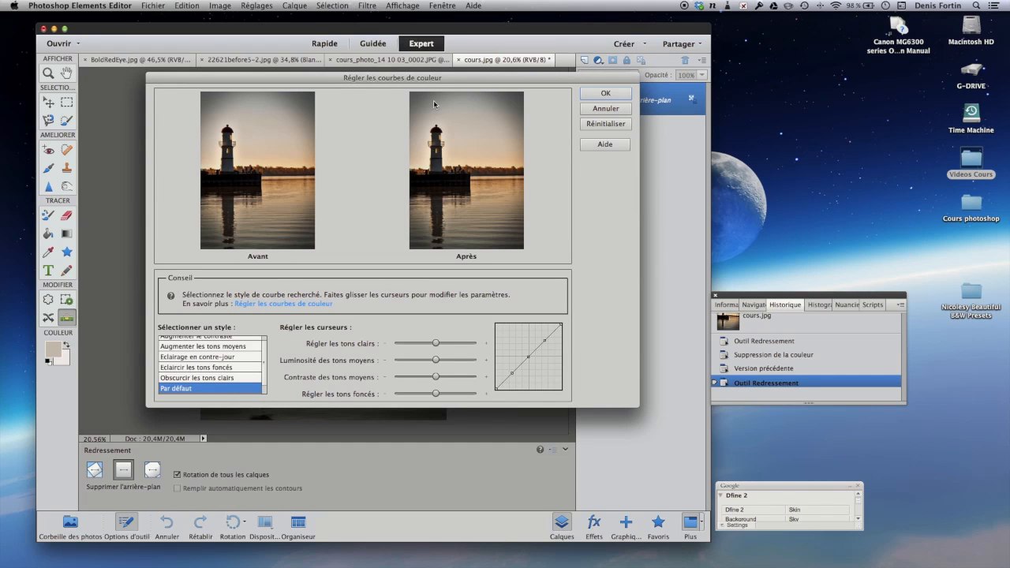
{"action": "left_click", "coordinate": [254, 6]}
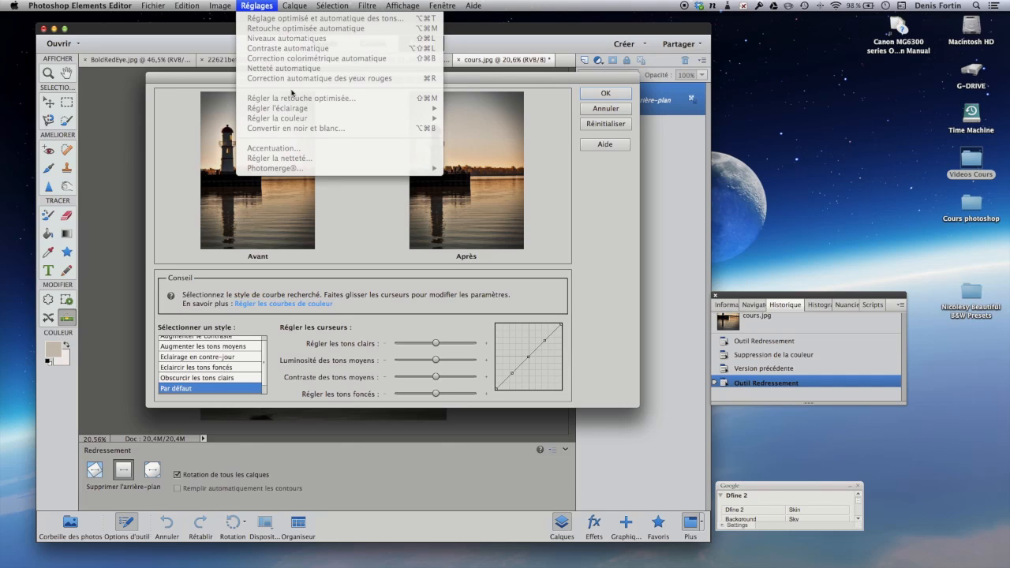
{"action": "left_click", "coordinate": [319, 286]}
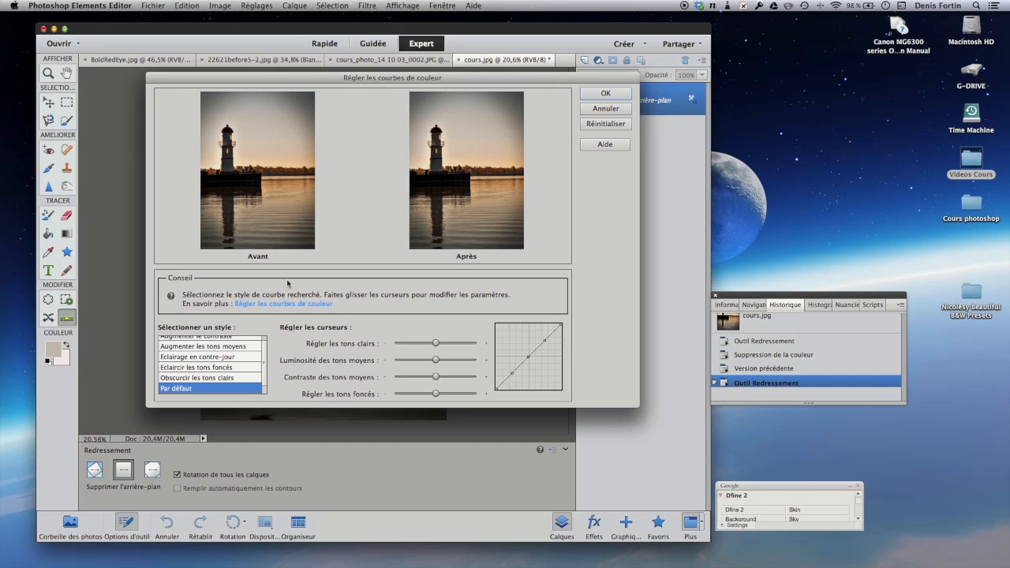
Try the curve styles from Augmenter les tons moyens to Obscurcir les tons clairs, ending on Par défaut
{"action": "left_click", "coordinate": [223, 347]}
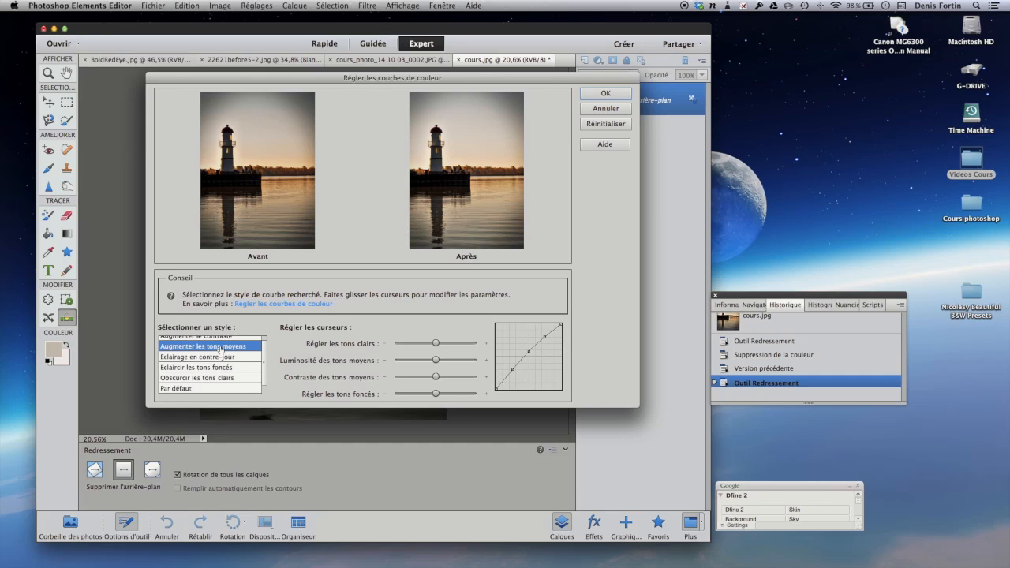
{"action": "left_click", "coordinate": [225, 358]}
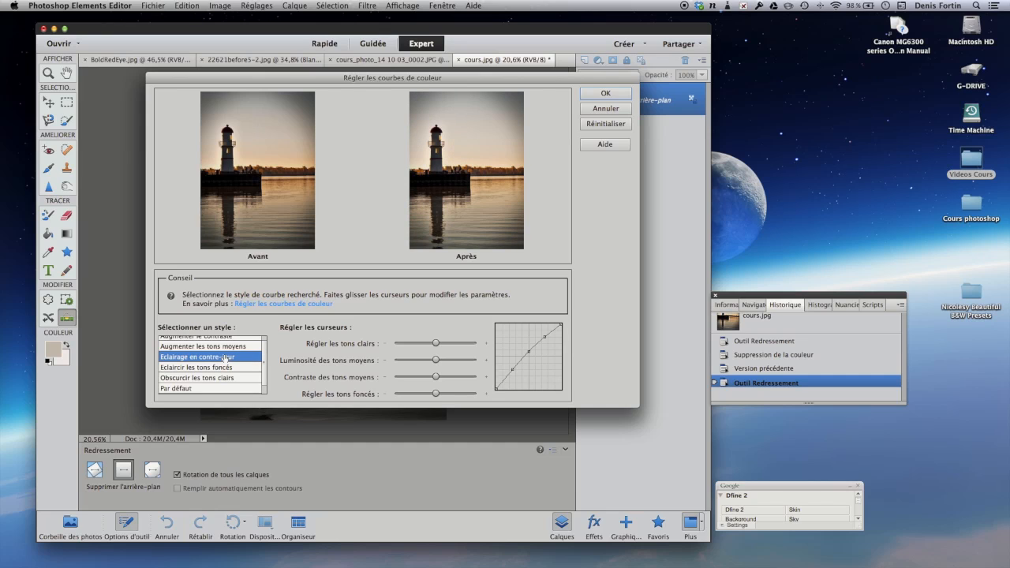
{"action": "left_click", "coordinate": [227, 368]}
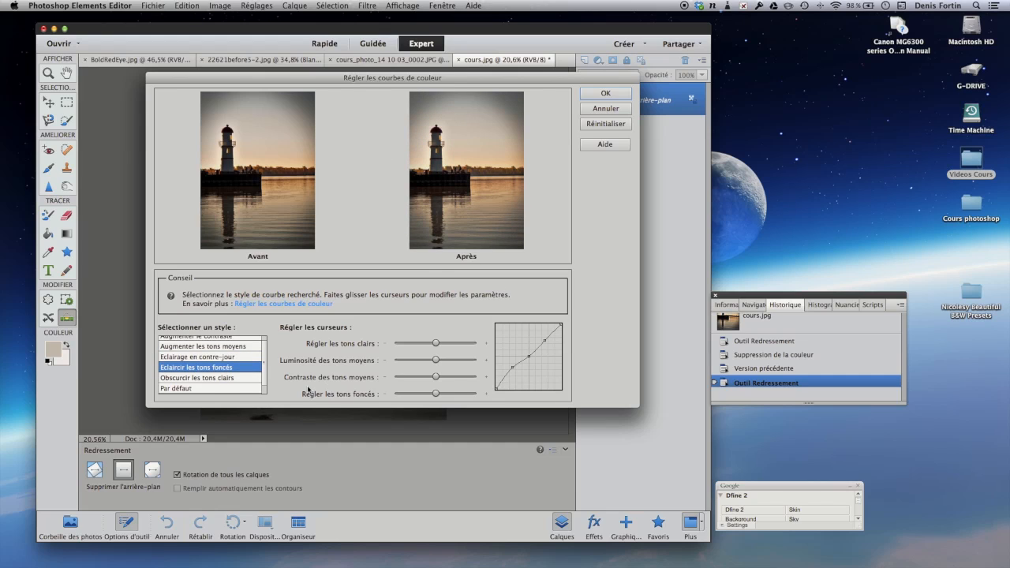
{"action": "left_click", "coordinate": [210, 381]}
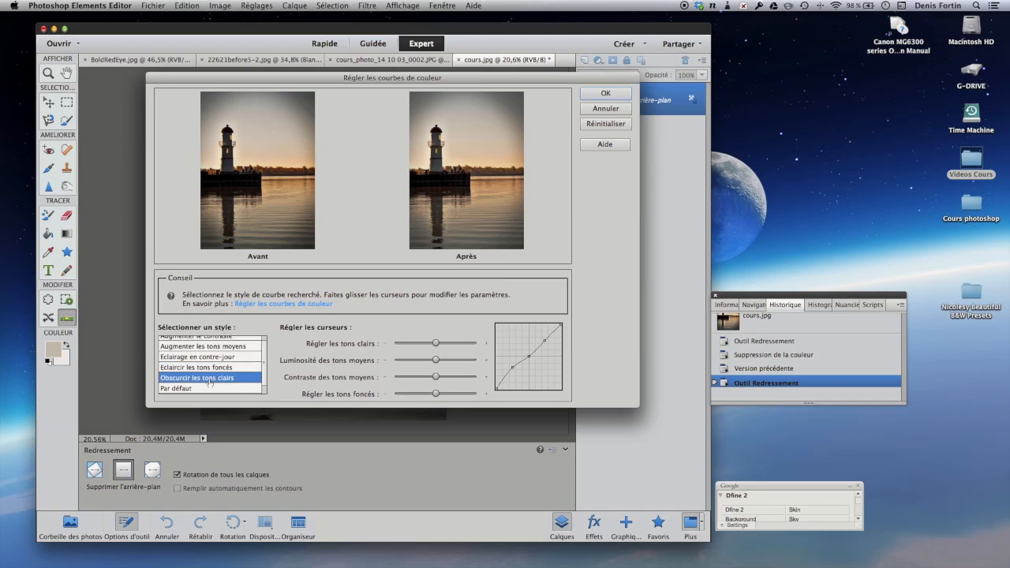
{"action": "left_click", "coordinate": [210, 389]}
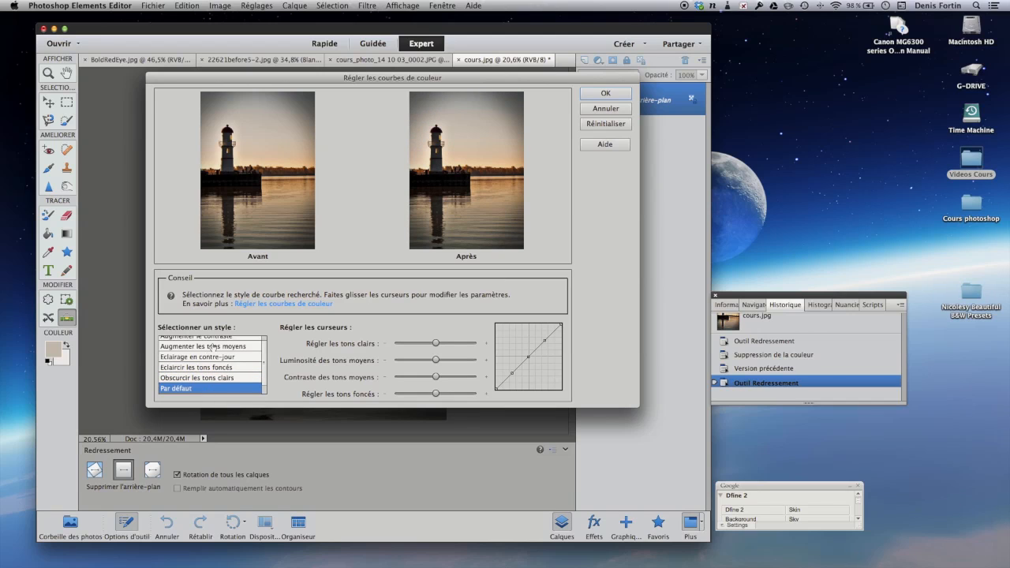
Try the Augmenter le contraste, Augmenter les tons moyens and Eclairage en contre-jour curve styles, ending on Eclaircir les tons foncés
{"action": "left_click", "coordinate": [213, 346]}
{"action": "left_click", "coordinate": [211, 343]}
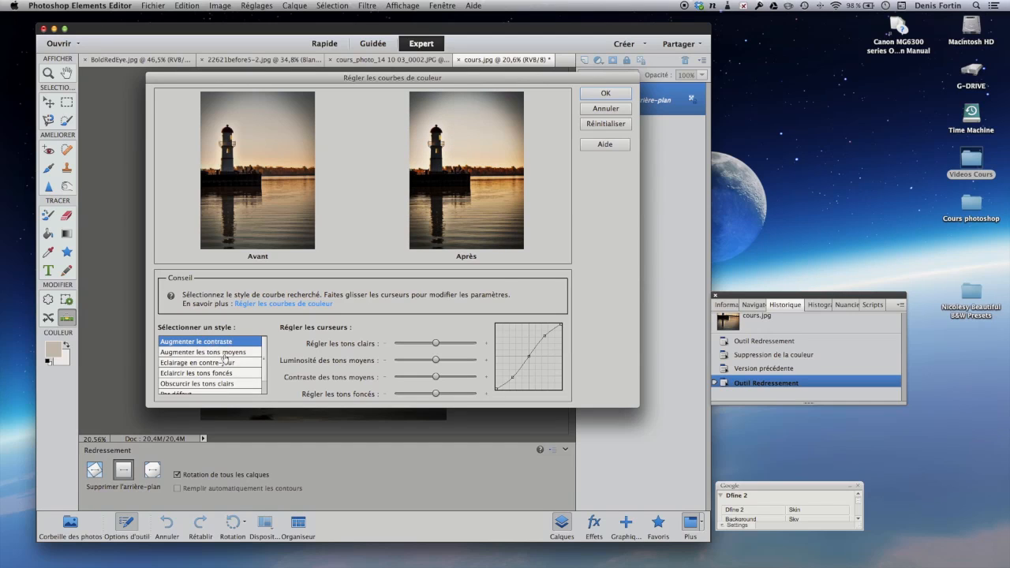
{"action": "left_click", "coordinate": [224, 355]}
{"action": "left_click", "coordinate": [227, 363]}
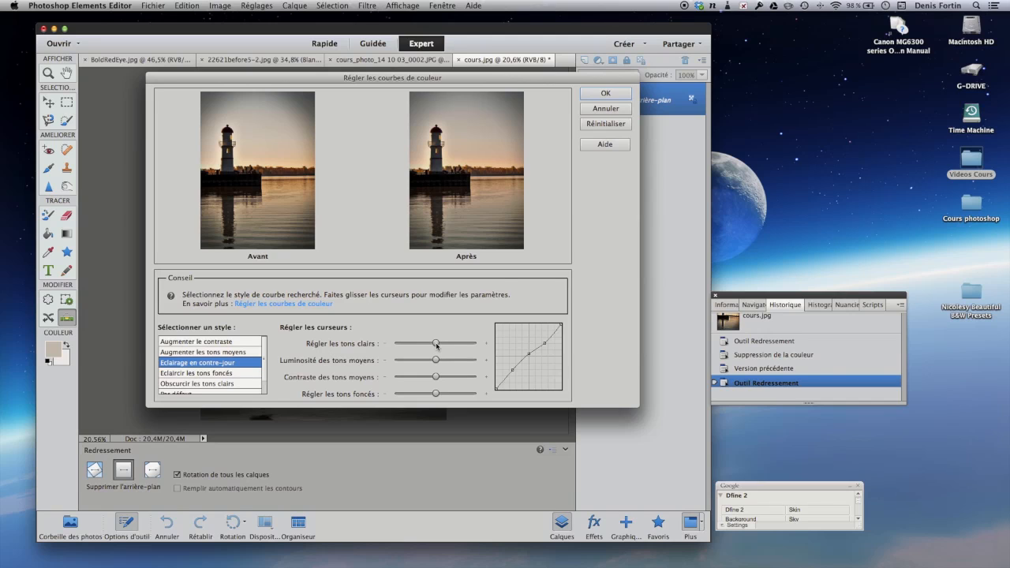
{"action": "left_click", "coordinate": [229, 375]}
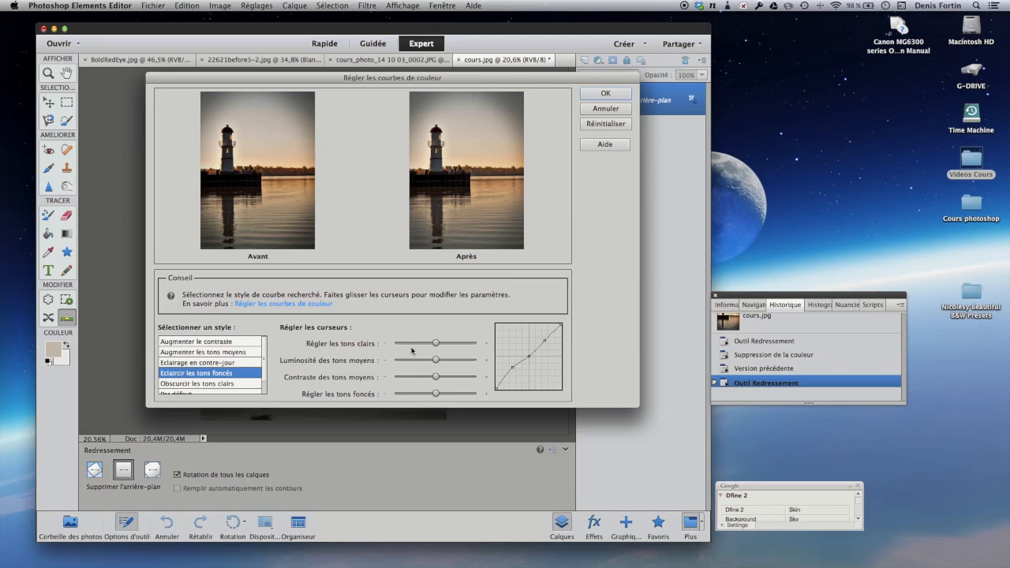
Raise the highlights and midtone contrast slightly, and lower the midtone brightness and shadows in the colour curves
{"action": "left_click_drag", "start_coordinate": [436, 344], "coordinate": [454, 343]}
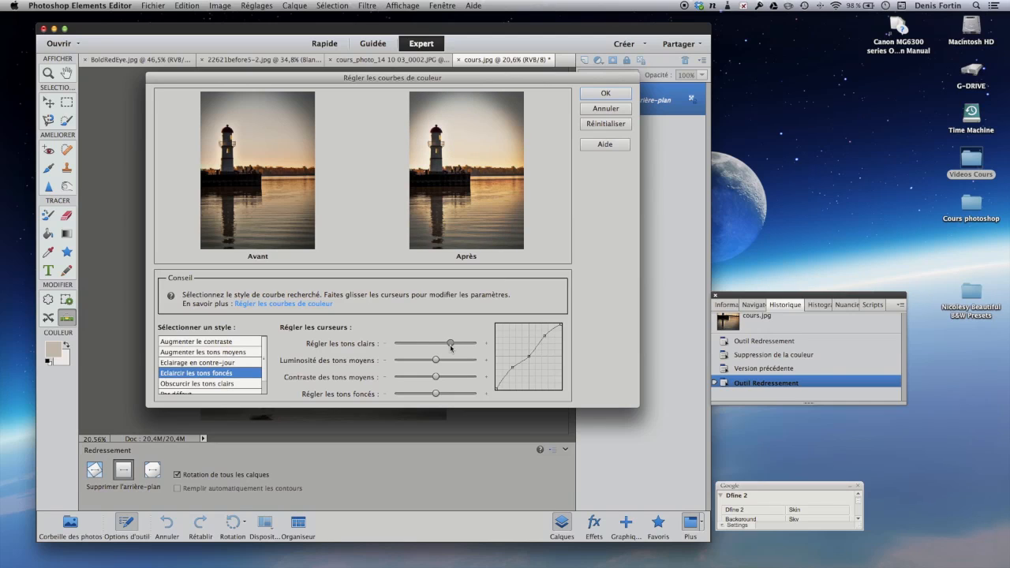
{"action": "left_click_drag", "start_coordinate": [436, 356], "coordinate": [426, 358]}
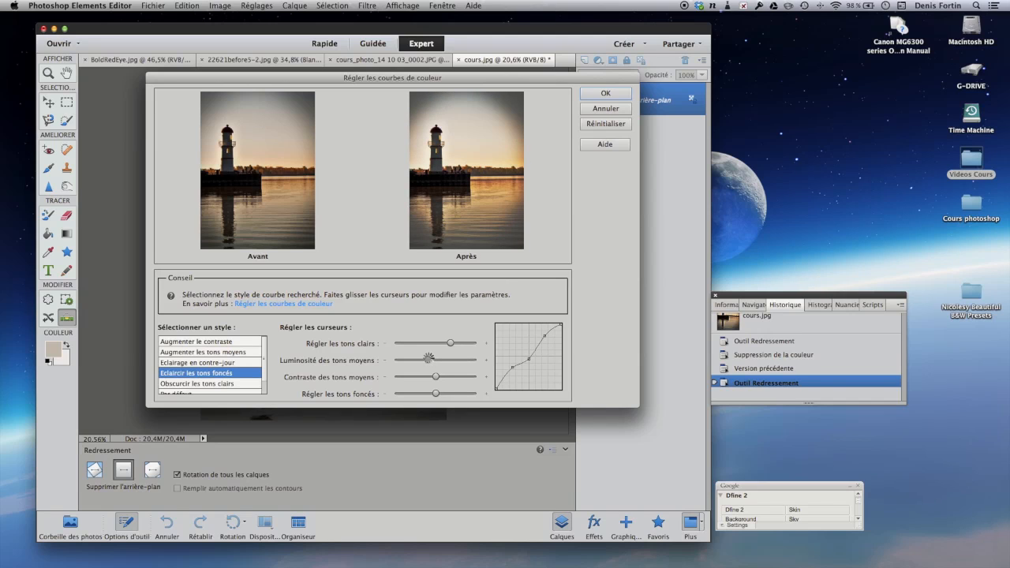
{"action": "left_click_drag", "start_coordinate": [436, 376], "coordinate": [448, 377]}
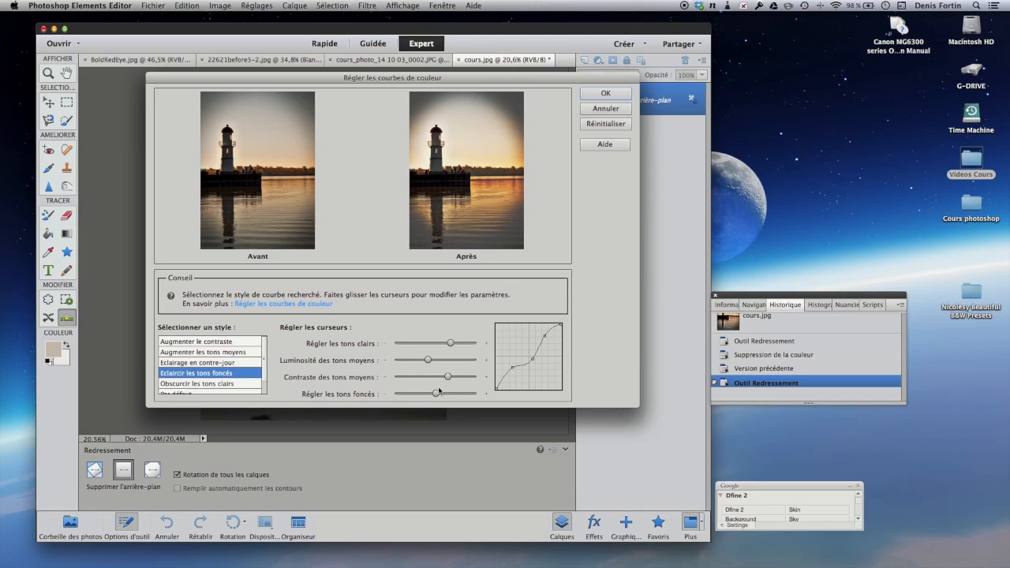
{"action": "left_click_drag", "start_coordinate": [436, 394], "coordinate": [425, 395]}
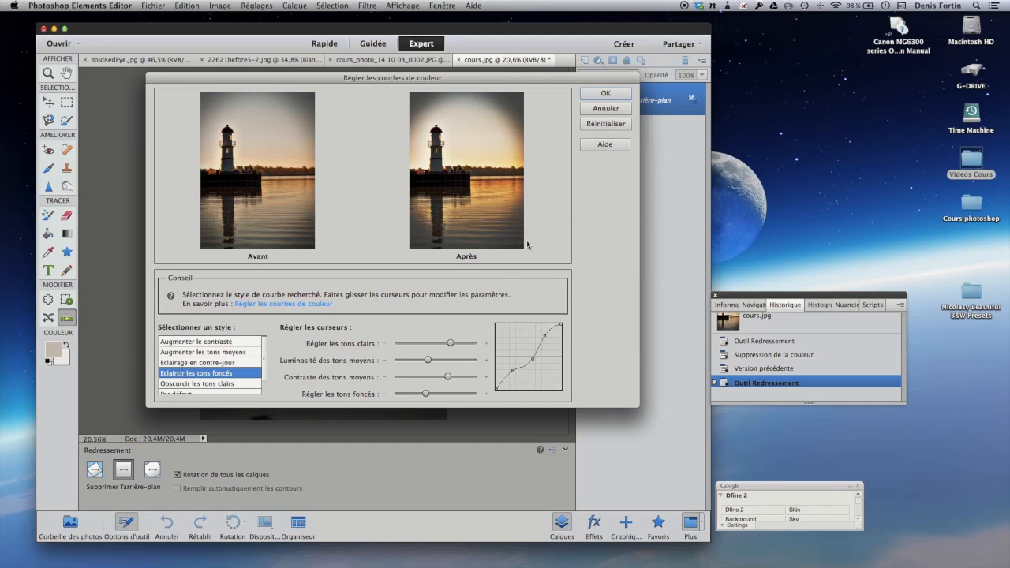
Reset the colour curves to the default style and apply the adjustment
{"action": "left_click", "coordinate": [601, 95]}
{"action": "left_click", "coordinate": [596, 124]}
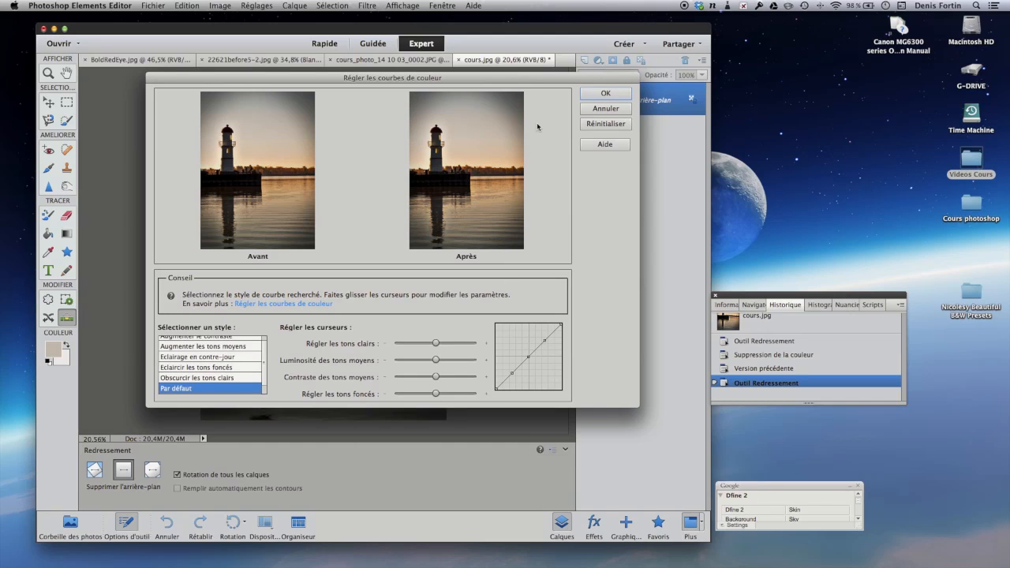
{"action": "left_click", "coordinate": [605, 93]}
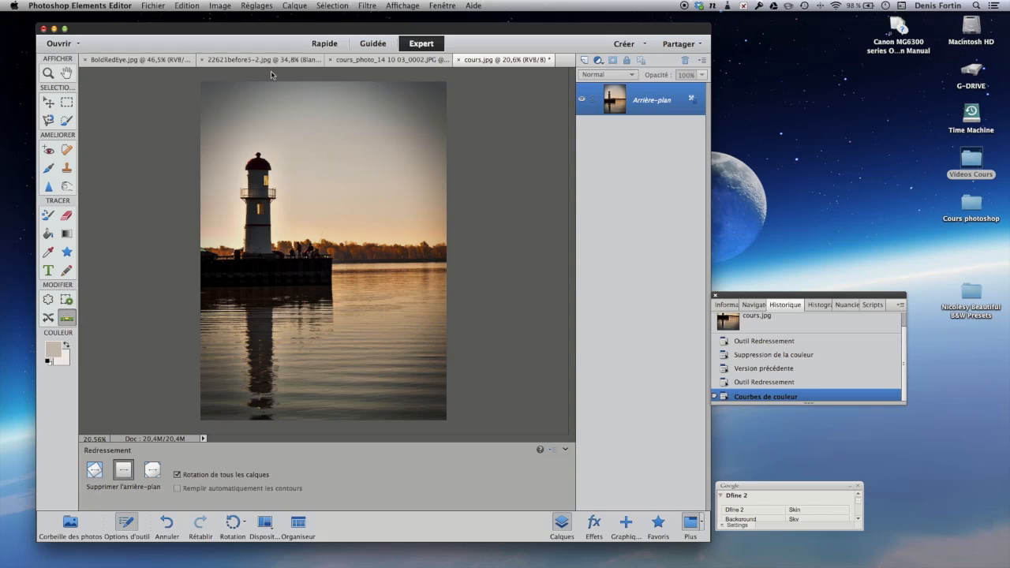
{"action": "left_click", "coordinate": [244, 4]}
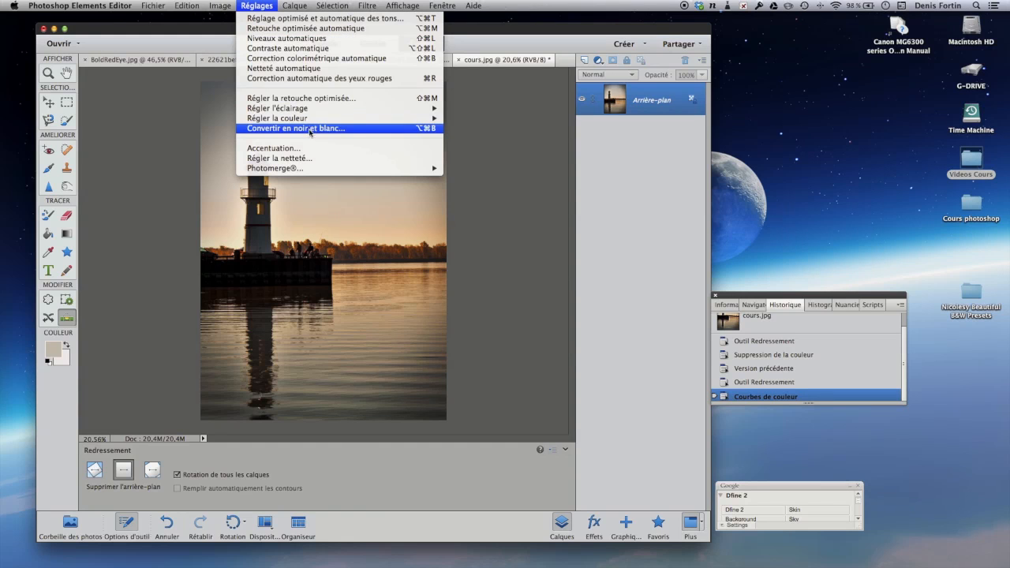
{"action": "mouse_move", "coordinate": [316, 124]}
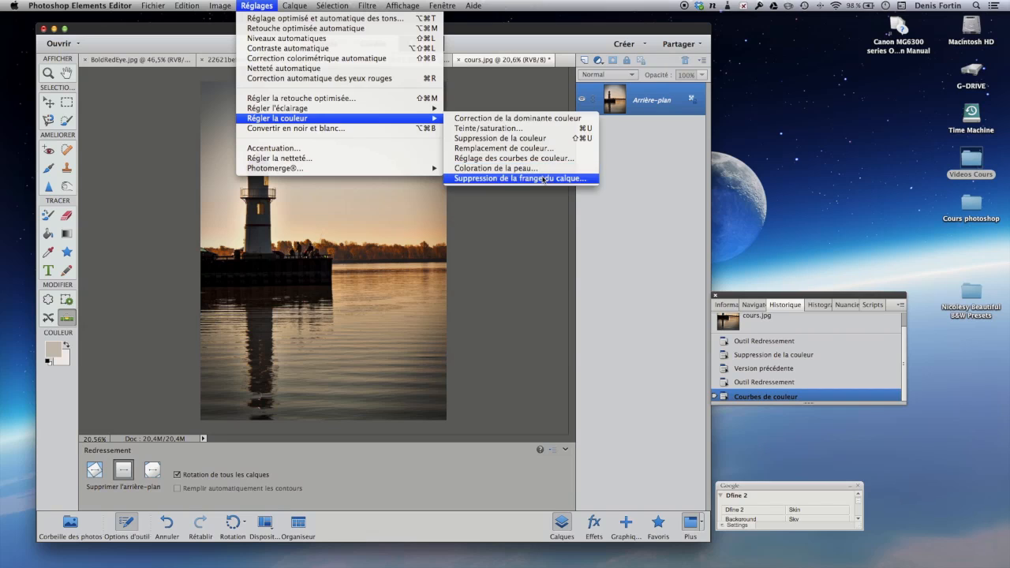
{"action": "left_click", "coordinate": [501, 276]}
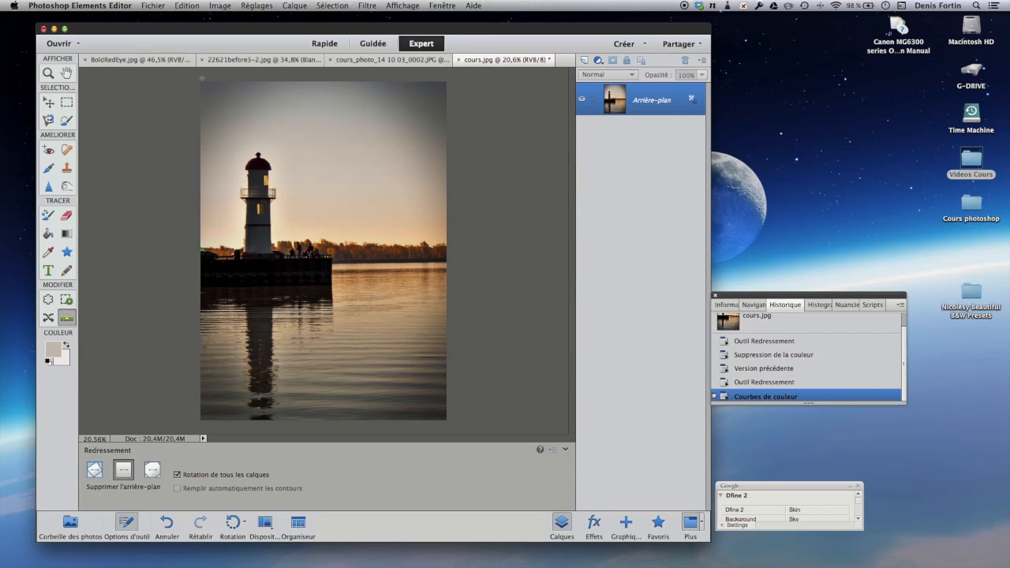
Switch to BoldRedEye.jpg and start the skin tone adjustment (Coloration de la peau), moving its dialog off the face
{"action": "left_click", "coordinate": [136, 60]}
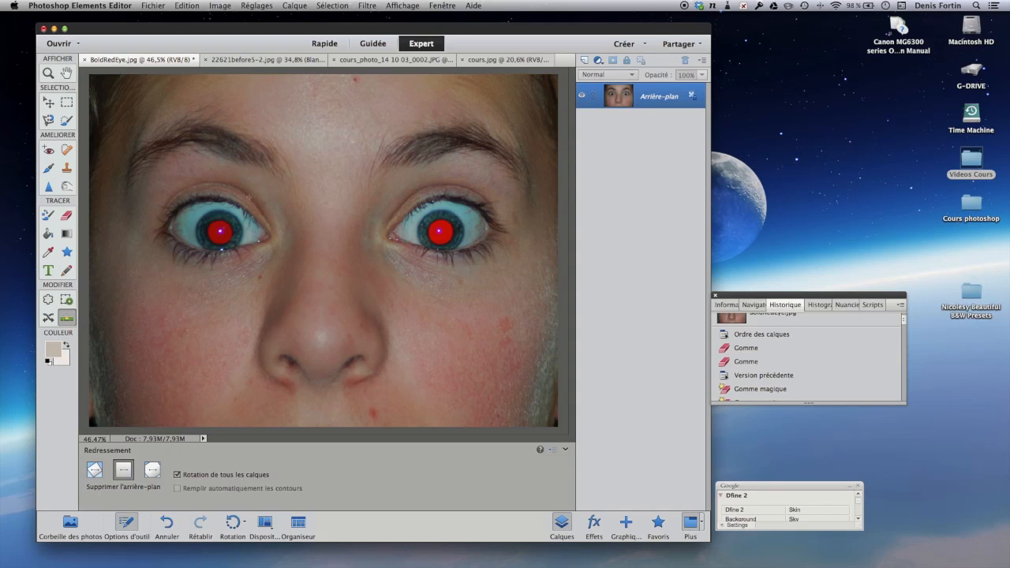
{"action": "left_click", "coordinate": [254, 7]}
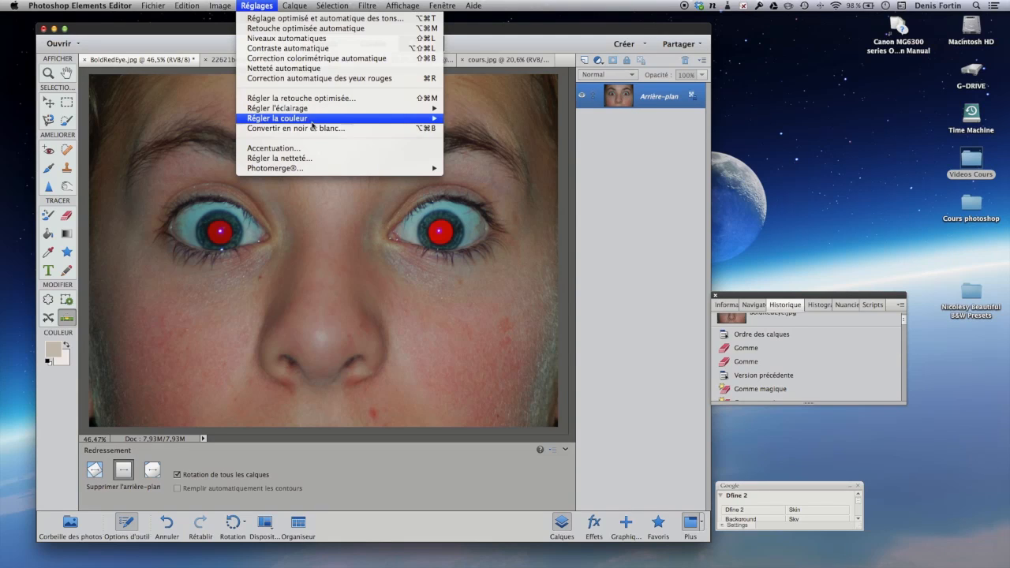
{"action": "mouse_move", "coordinate": [316, 118]}
{"action": "left_click", "coordinate": [510, 168]}
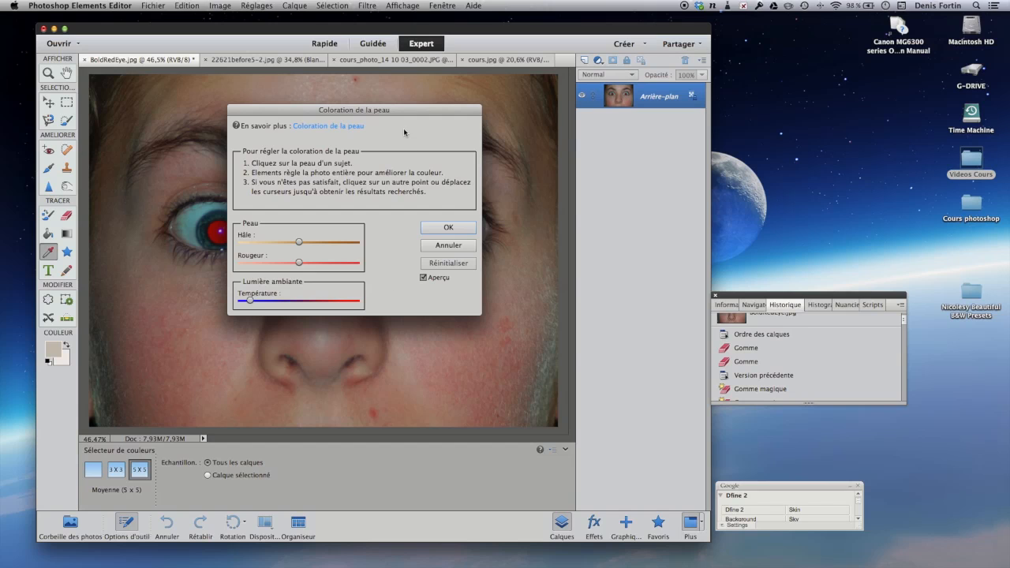
{"action": "left_click_drag", "start_coordinate": [387, 111], "coordinate": [651, 147]}
Try sampling the skin on the forehead and on the cheek for the skin tone correction, and reset the adjustment
{"action": "left_click", "coordinate": [323, 139]}
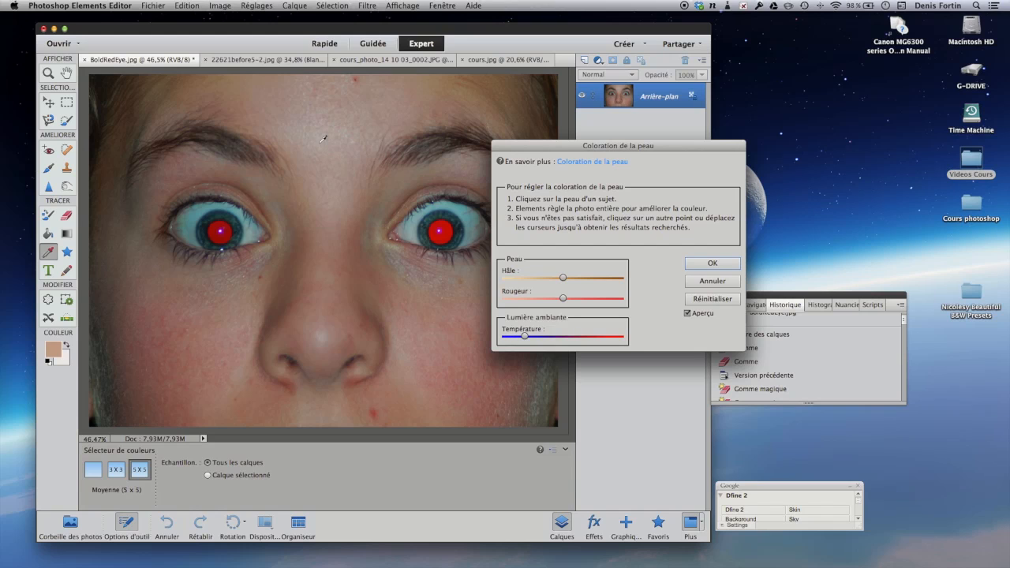
{"action": "left_click", "coordinate": [439, 344]}
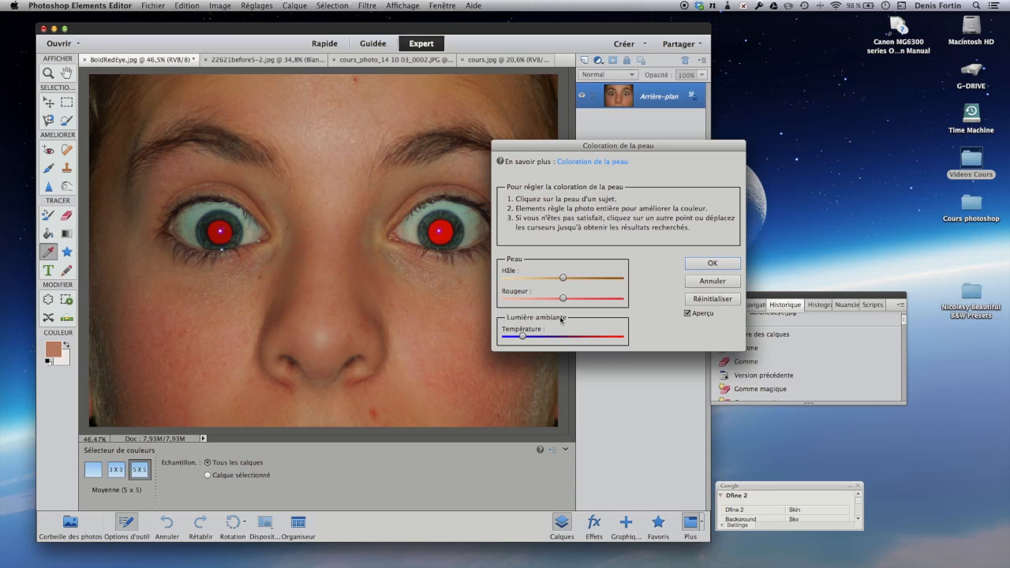
{"action": "left_click", "coordinate": [699, 301]}
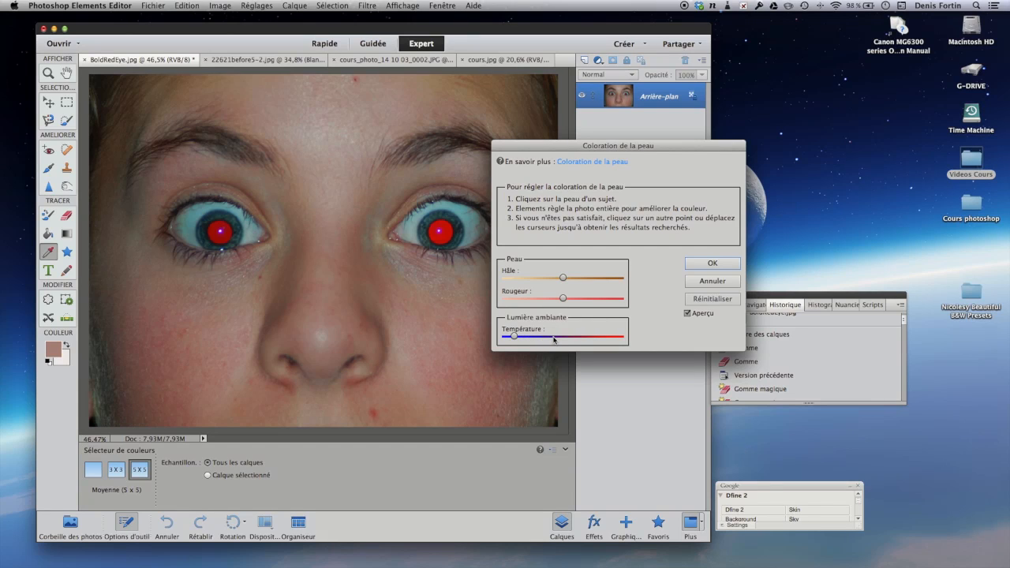
Try a cheek sample with slightly raised tan (Hâle) and redness (Rougeur), move the dialog clear of the photo, and reset the adjustment
{"action": "left_click", "coordinate": [427, 311]}
{"action": "left_click_drag", "start_coordinate": [563, 278], "coordinate": [587, 281]}
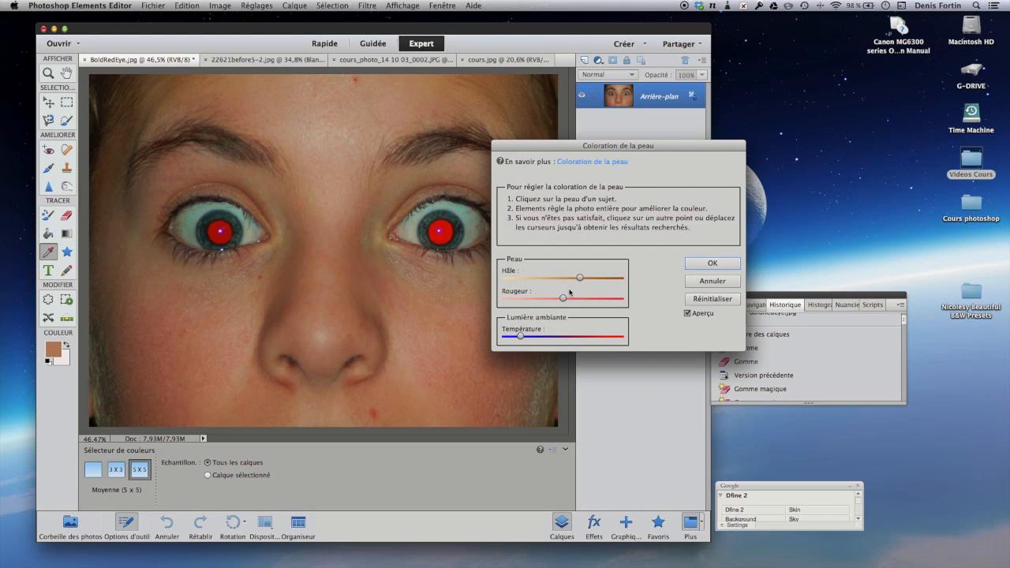
{"action": "left_click_drag", "start_coordinate": [565, 299], "coordinate": [584, 303]}
{"action": "left_click_drag", "start_coordinate": [591, 150], "coordinate": [757, 150]}
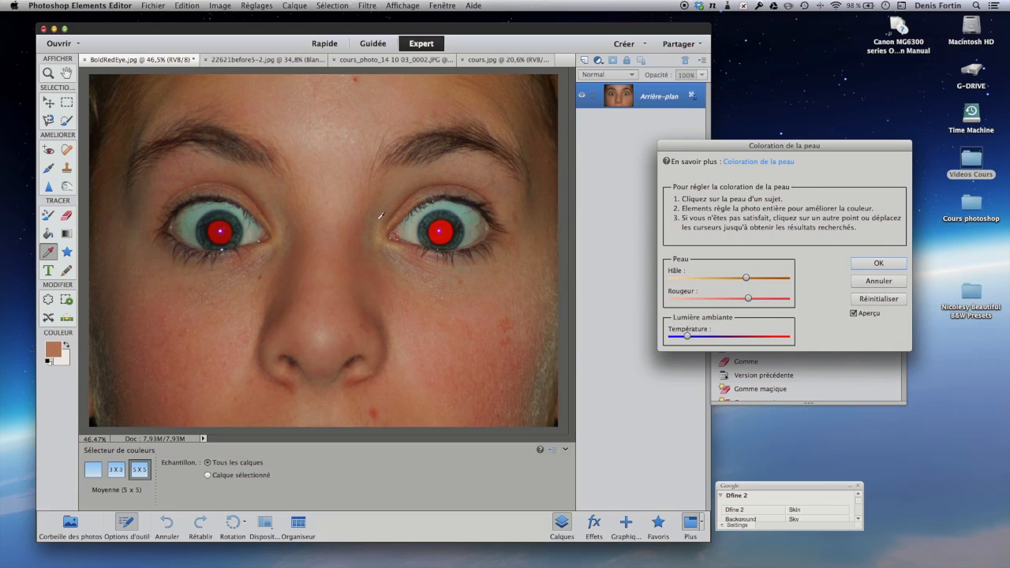
{"action": "left_click", "coordinate": [861, 299]}
{"action": "left_click", "coordinate": [860, 299]}
Try two skin samples on the outer cheek below the eye, resetting the skin tone adjustment after each one
{"action": "left_click", "coordinate": [490, 314]}
{"action": "left_click", "coordinate": [879, 298]}
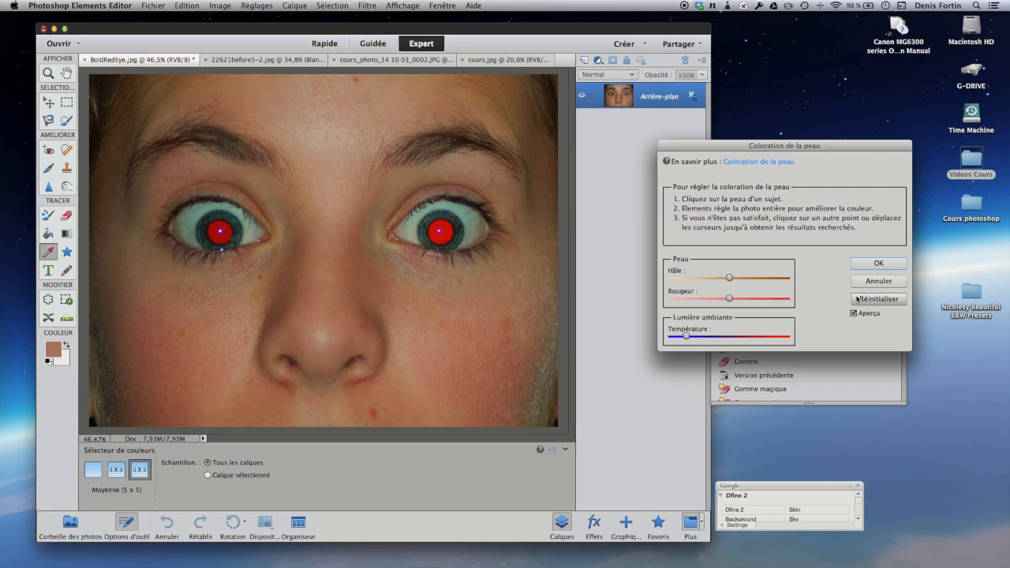
{"action": "left_click", "coordinate": [498, 310]}
{"action": "left_click", "coordinate": [879, 299]}
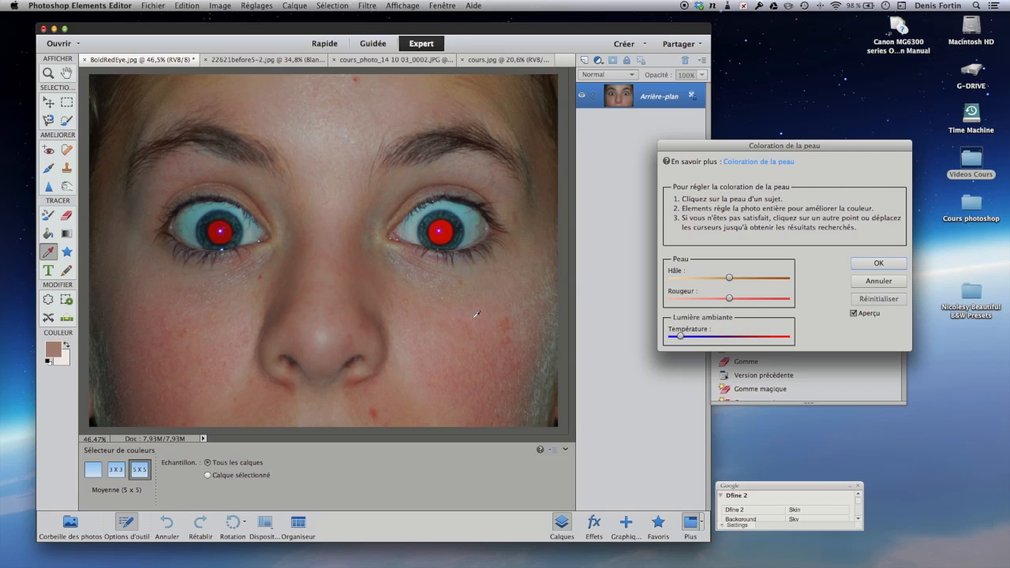
Sample the skin on the lower cheek and apply the skin tone adjustment
{"action": "left_click", "coordinate": [468, 345]}
{"action": "left_click", "coordinate": [874, 263]}
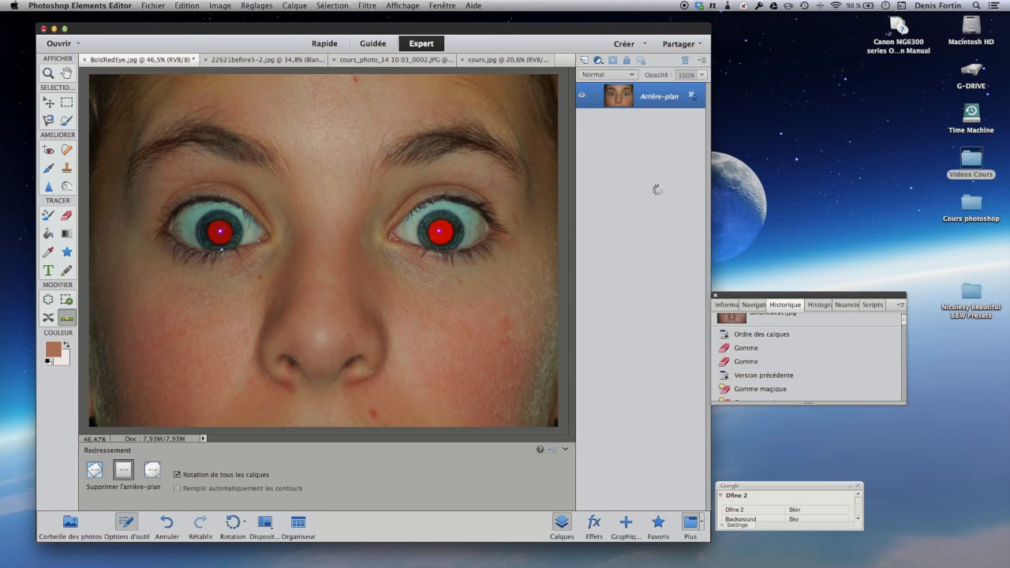
Locate the layer fringe removal command (Suppression de la frange du calque) among the colour adjustments
{"action": "left_click", "coordinate": [250, 5]}
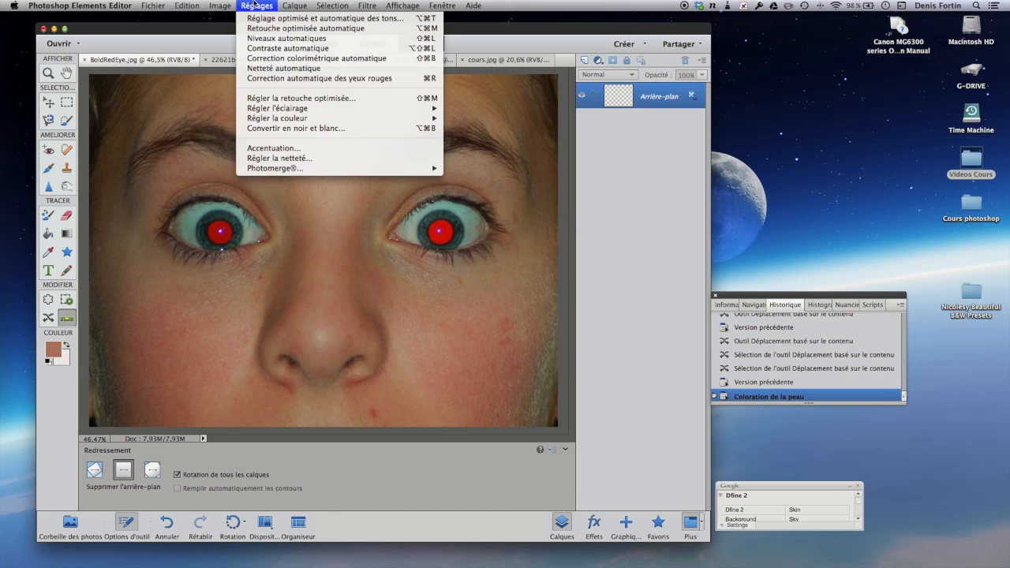
{"action": "mouse_move", "coordinate": [303, 120]}
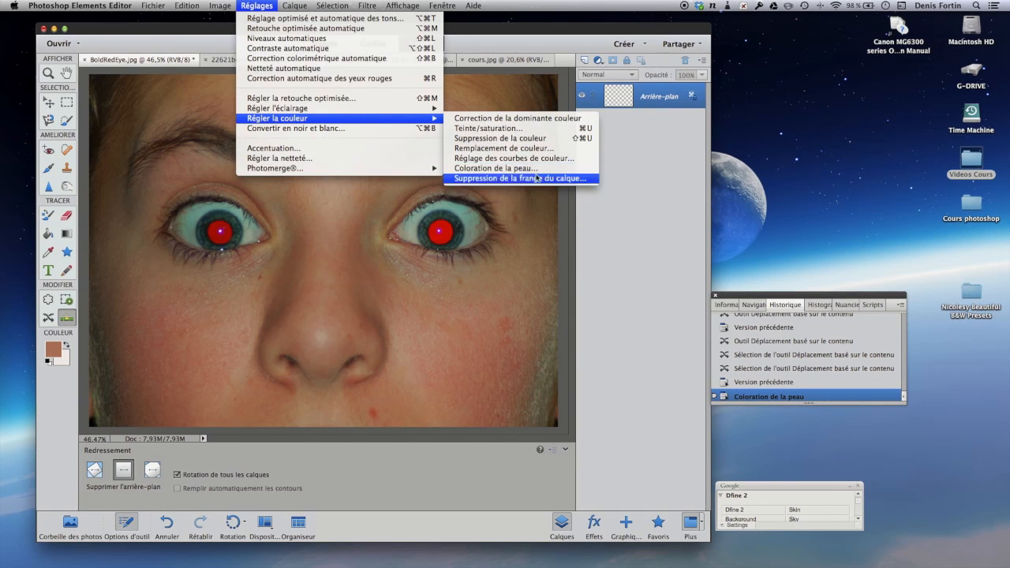